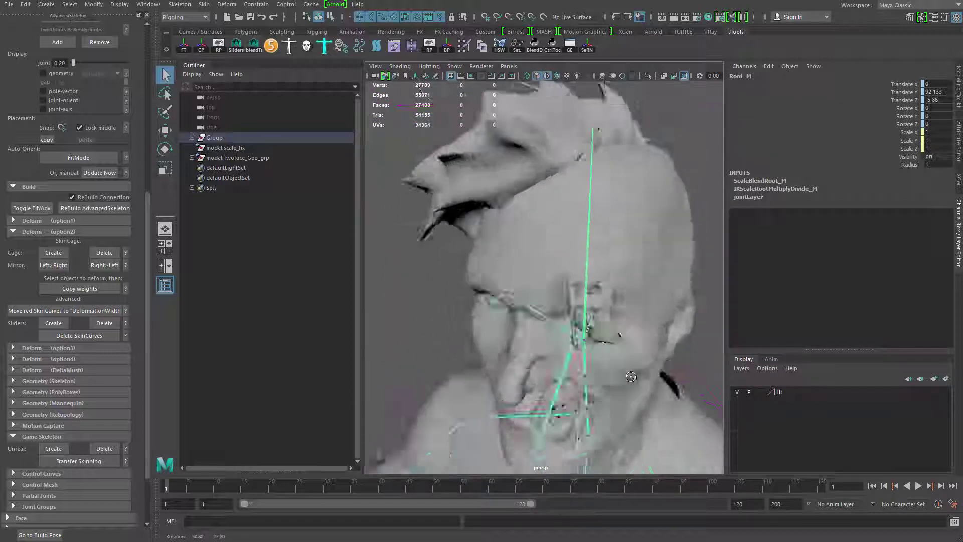
Select the character's head mesh, switch to the Modeling menu set and open the UV Editor.
{"action": "scroll", "coordinate": [589, 273], "scroll_direction": "down", "scroll_amount": 5}
{"action": "left_click", "coordinate": [602, 229]}
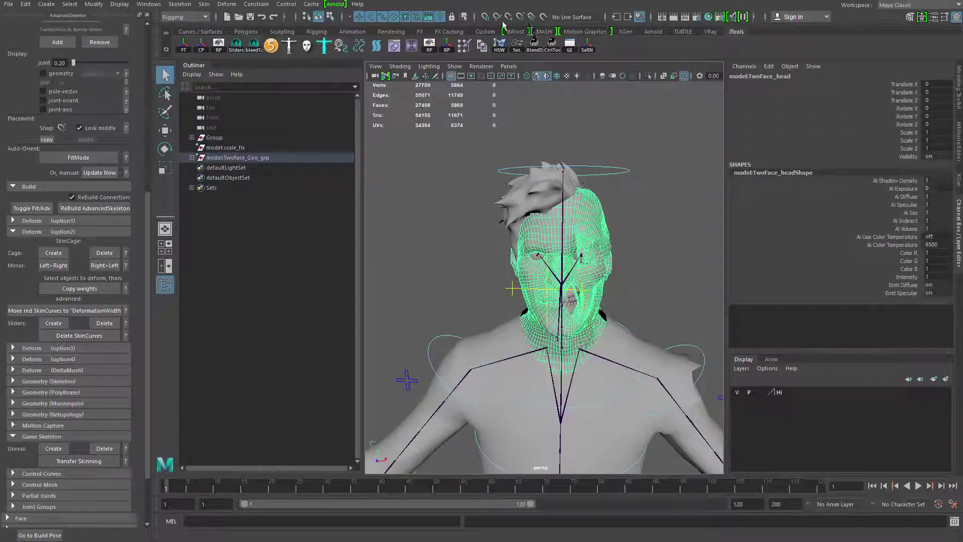
{"action": "left_click", "coordinate": [185, 18]}
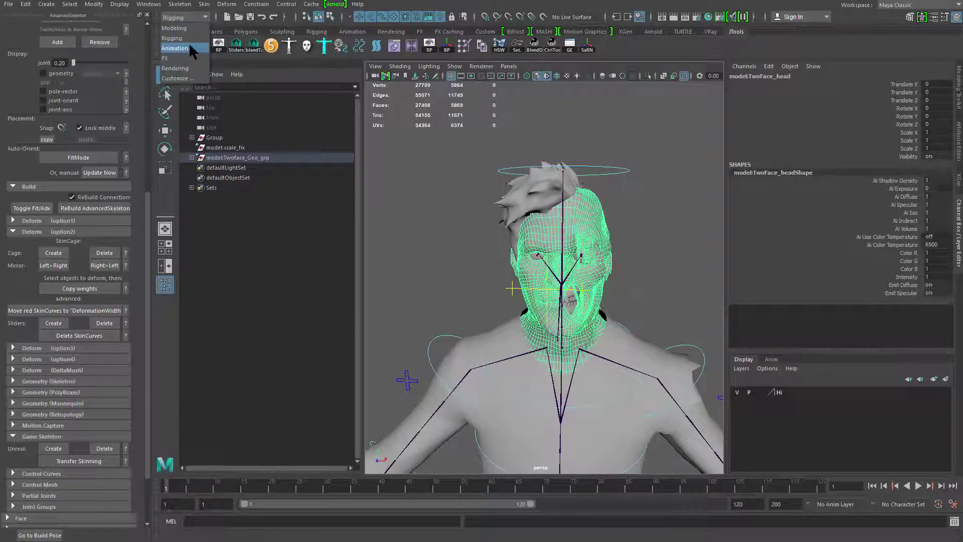
{"action": "left_click", "coordinate": [190, 29]}
{"action": "left_click", "coordinate": [386, 5]}
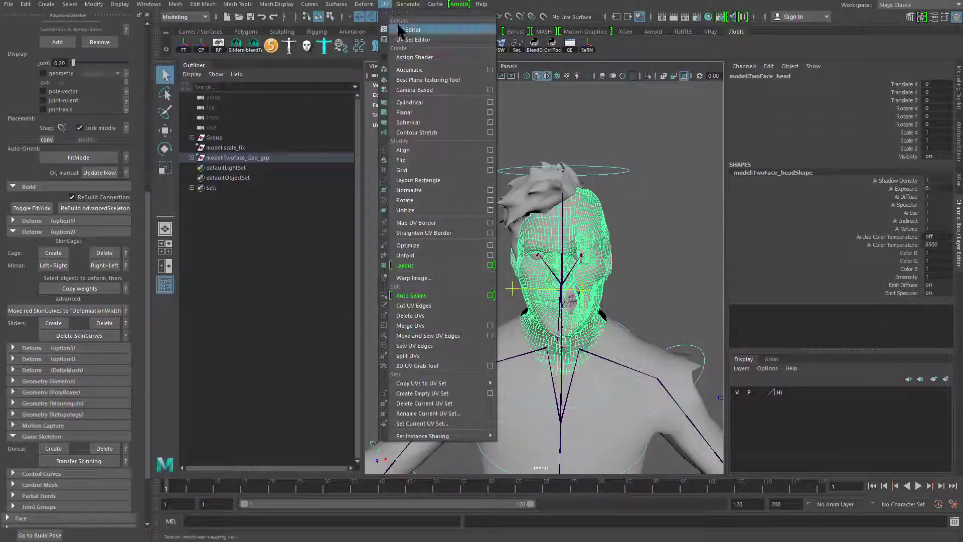
{"action": "left_click", "coordinate": [405, 28]}
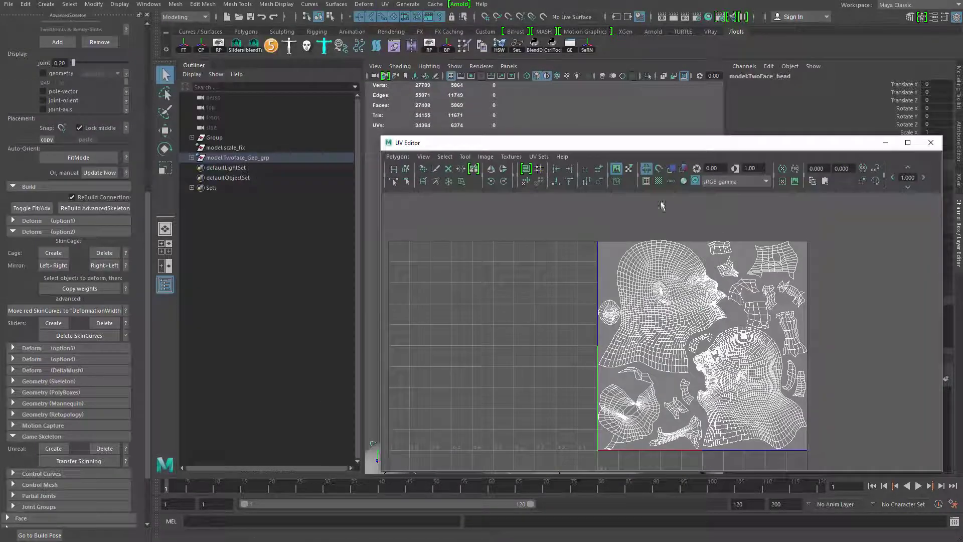
Display the head's UV shells shaded and examine where the large upper shell meets the tile's upper border.
{"action": "left_click", "coordinate": [672, 169]}
{"action": "scroll", "coordinate": [685, 367], "scroll_direction": "up", "scroll_amount": 10}
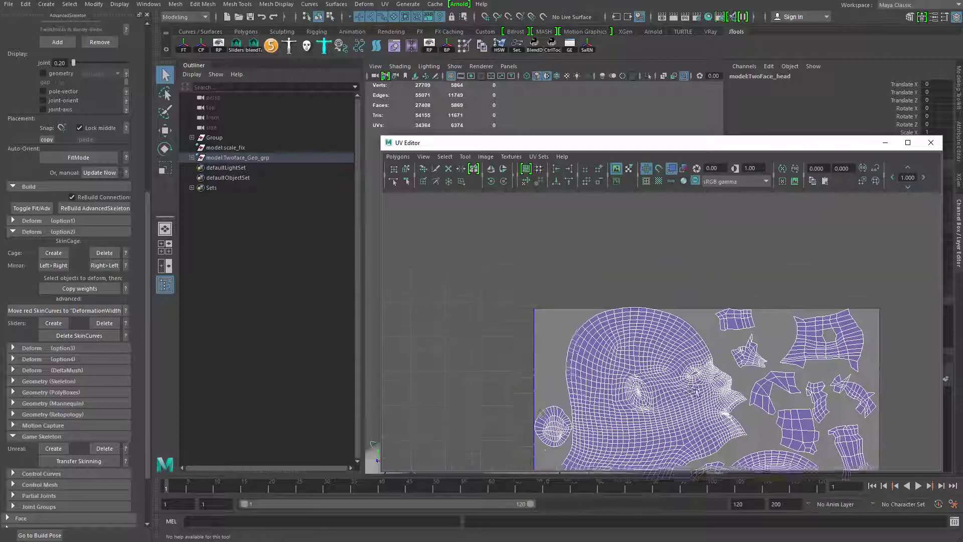
{"action": "scroll", "coordinate": [684, 366], "scroll_direction": "up", "scroll_amount": 5}
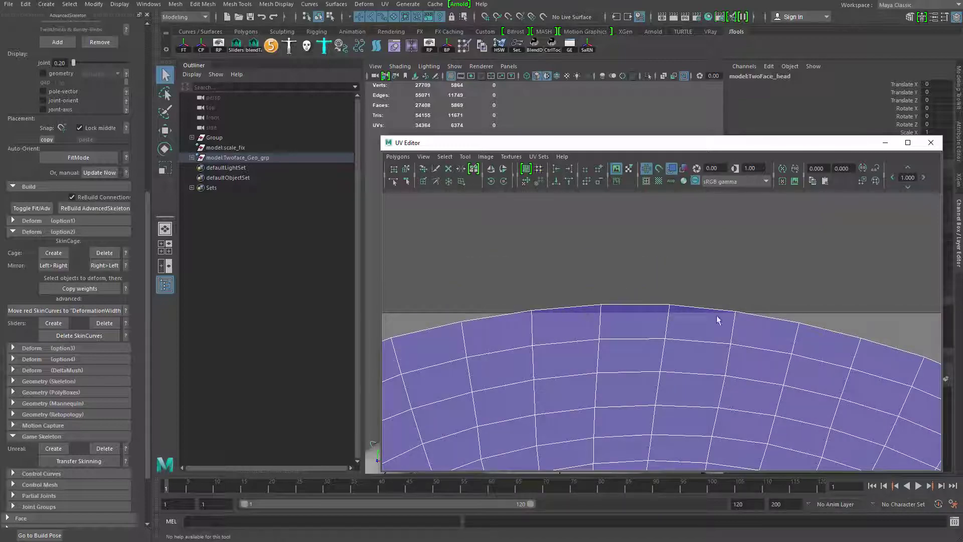
{"action": "right_click_drag", "start_coordinate": [717, 320], "coordinate": [646, 464], "text": "alt"}
{"action": "middle_click_drag", "start_coordinate": [647, 463], "coordinate": [597, 356], "text": "alt"}
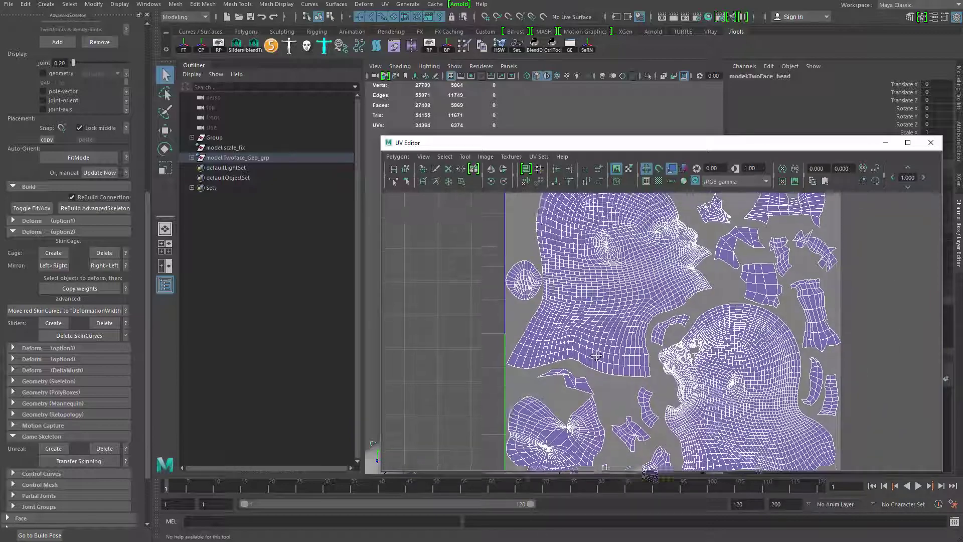
Select the large upper head UV shell and move it slightly down inside the UV tile.
{"action": "left_click", "coordinate": [634, 310]}
{"action": "double_click", "coordinate": [634, 307]}
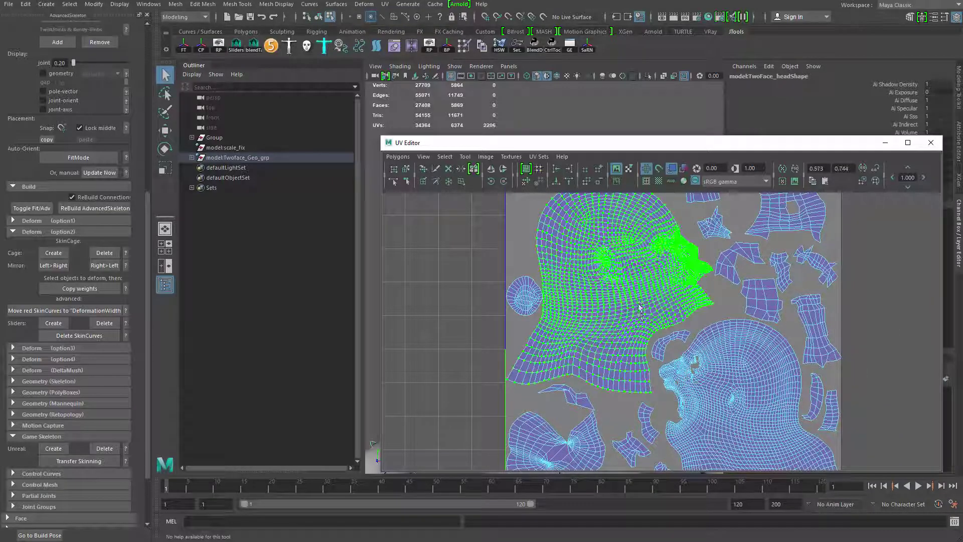
{"action": "key", "text": "w"}
{"action": "middle_click_drag", "start_coordinate": [516, 303], "coordinate": [533, 366], "text": "alt"}
{"action": "right_click_drag", "start_coordinate": [532, 366], "coordinate": [547, 368], "text": "alt"}
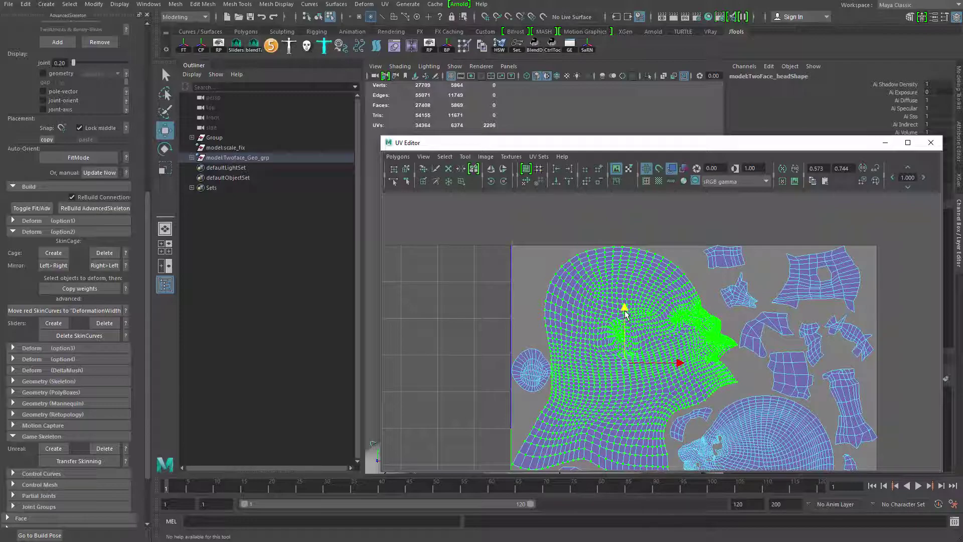
{"action": "middle_click_drag", "start_coordinate": [610, 432], "coordinate": [627, 350], "text": "alt"}
{"action": "right_click_drag", "start_coordinate": [626, 350], "coordinate": [638, 350], "text": "alt"}
Select the small UV shell beside the top of the upper head shell and nudge it down inside the tile.
{"action": "middle_click_drag", "start_coordinate": [638, 350], "coordinate": [654, 464], "text": "alt"}
{"action": "middle_click_drag", "start_coordinate": [634, 242], "coordinate": [506, 307], "text": "alt"}
{"action": "right_click_drag", "start_coordinate": [506, 308], "coordinate": [575, 307], "text": "alt"}
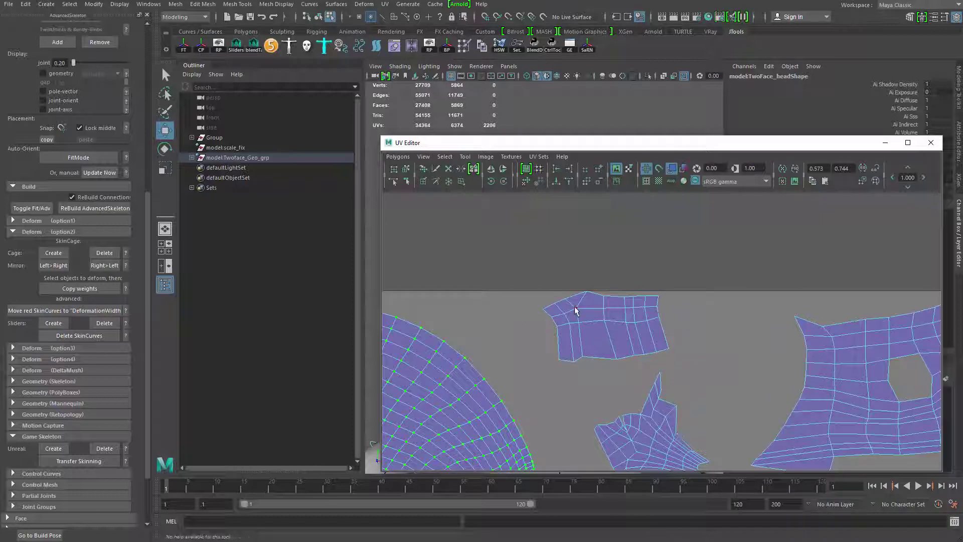
{"action": "double_click", "coordinate": [575, 310]}
{"action": "left_click_drag", "start_coordinate": [608, 272], "coordinate": [607, 275]}
Select the round UV shell behind the upper head shell and check the shells' clearance along the tile borders.
{"action": "middle_click_drag", "start_coordinate": [416, 306], "coordinate": [602, 226], "text": "alt"}
{"action": "right_click_drag", "start_coordinate": [482, 296], "coordinate": [532, 426], "text": "alt"}
{"action": "double_click", "coordinate": [509, 406]}
{"action": "middle_click_drag", "start_coordinate": [509, 406], "coordinate": [547, 346], "text": "alt"}
{"action": "right_click_drag", "start_coordinate": [547, 346], "coordinate": [534, 299], "text": "alt"}
{"action": "middle_click_drag", "start_coordinate": [608, 251], "coordinate": [542, 415], "text": "alt"}
{"action": "right_click_drag", "start_coordinate": [564, 256], "coordinate": [617, 284], "text": "alt"}
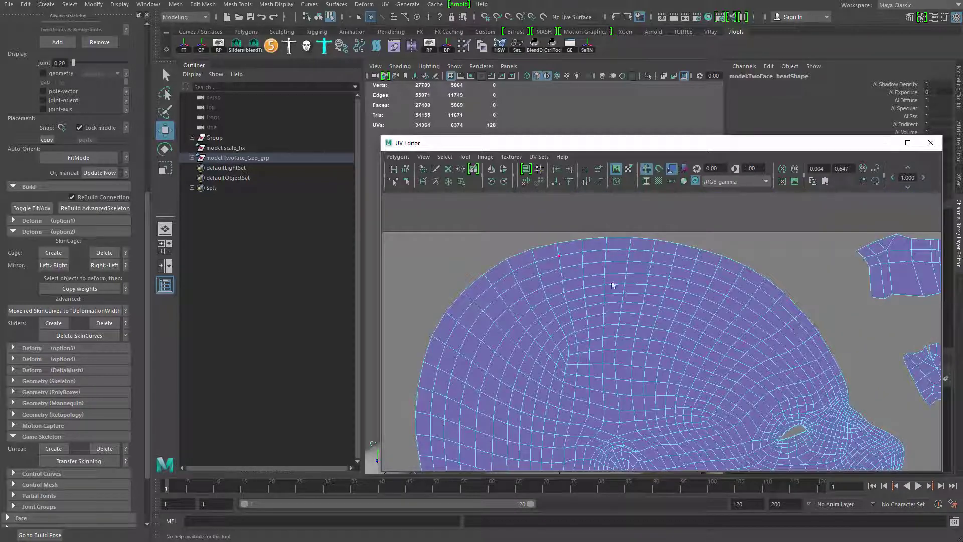
{"action": "middle_click_drag", "start_coordinate": [612, 258], "coordinate": [605, 156], "text": "alt"}
{"action": "right_click_drag", "start_coordinate": [592, 280], "coordinate": [471, 312], "text": "alt"}
{"action": "middle_click_drag", "start_coordinate": [543, 331], "coordinate": [513, 279], "text": "alt"}
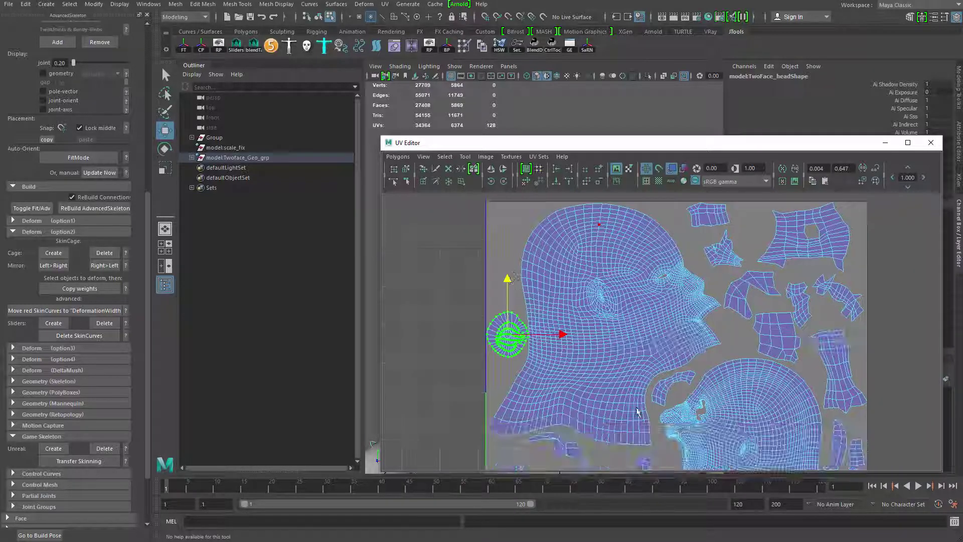
{"action": "middle_click_drag", "start_coordinate": [636, 411], "coordinate": [570, 284], "text": "alt"}
{"action": "right_click_drag", "start_coordinate": [570, 284], "coordinate": [521, 295], "text": "alt"}
{"action": "middle_click_drag", "start_coordinate": [606, 350], "coordinate": [564, 329], "text": "alt"}
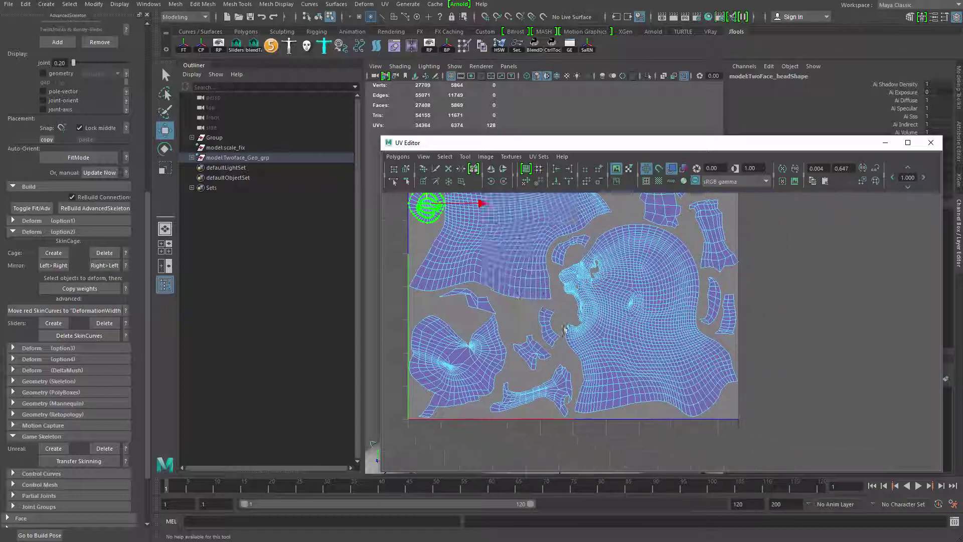
Select the large lower head UV shell and nudge it slightly inward from the tile's vertical border.
{"action": "right_click_drag", "start_coordinate": [564, 330], "coordinate": [601, 386], "text": "alt"}
{"action": "left_click", "coordinate": [612, 361]}
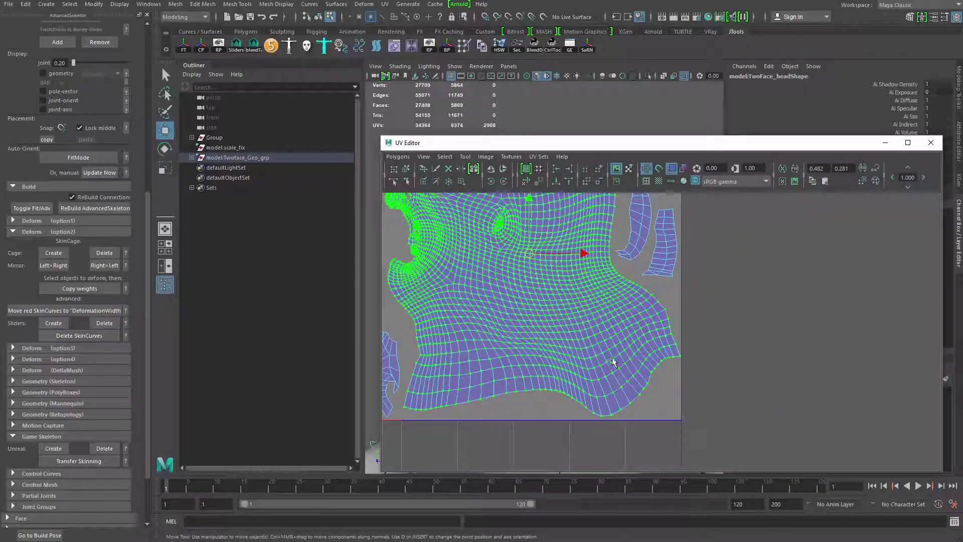
{"action": "middle_click_drag", "start_coordinate": [612, 361], "coordinate": [646, 380], "text": "alt"}
{"action": "left_click_drag", "start_coordinate": [624, 309], "coordinate": [622, 309]}
Clear the UV selection and examine whether the shells near the tile's upper border stay inside it.
{"action": "middle_click_drag", "start_coordinate": [603, 317], "coordinate": [620, 479], "text": "alt"}
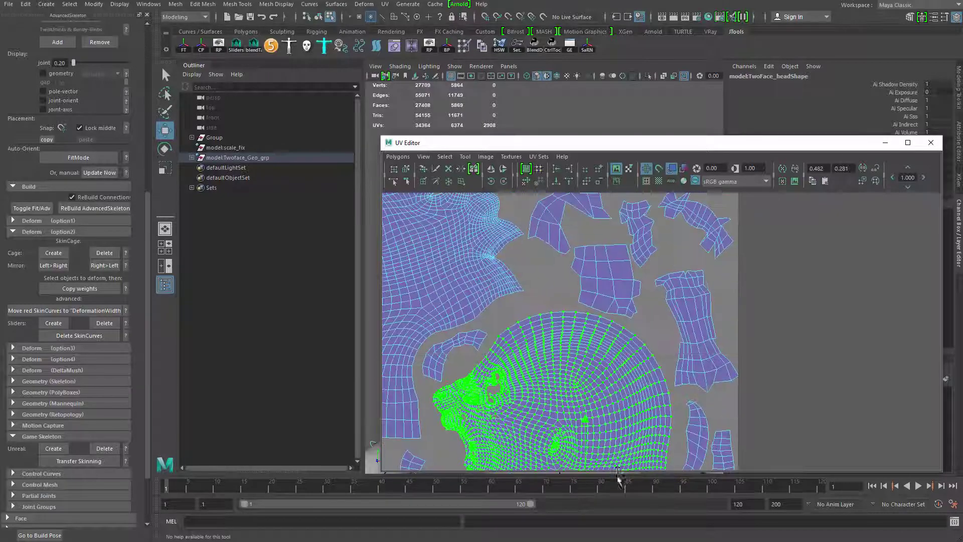
{"action": "middle_click_drag", "start_coordinate": [629, 356], "coordinate": [644, 478], "text": "alt"}
{"action": "scroll", "coordinate": [597, 281], "scroll_direction": "down", "scroll_amount": 3}
{"action": "middle_click_drag", "start_coordinate": [597, 271], "coordinate": [634, 335], "text": "alt"}
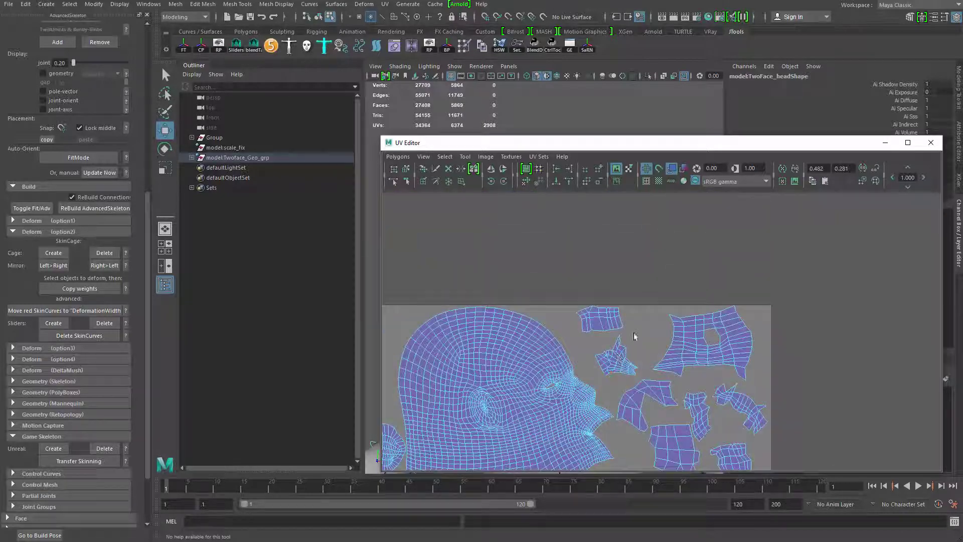
{"action": "left_click", "coordinate": [632, 334]}
{"action": "scroll", "coordinate": [625, 373], "scroll_direction": "up", "scroll_amount": 3}
{"action": "middle_click_drag", "start_coordinate": [626, 373], "coordinate": [693, 437], "text": "alt"}
{"action": "scroll", "coordinate": [694, 441], "scroll_direction": "up", "scroll_amount": 4}
{"action": "scroll", "coordinate": [540, 225], "scroll_direction": "down", "scroll_amount": 3}
{"action": "middle_click_drag", "start_coordinate": [451, 292], "coordinate": [522, 195], "text": "alt"}
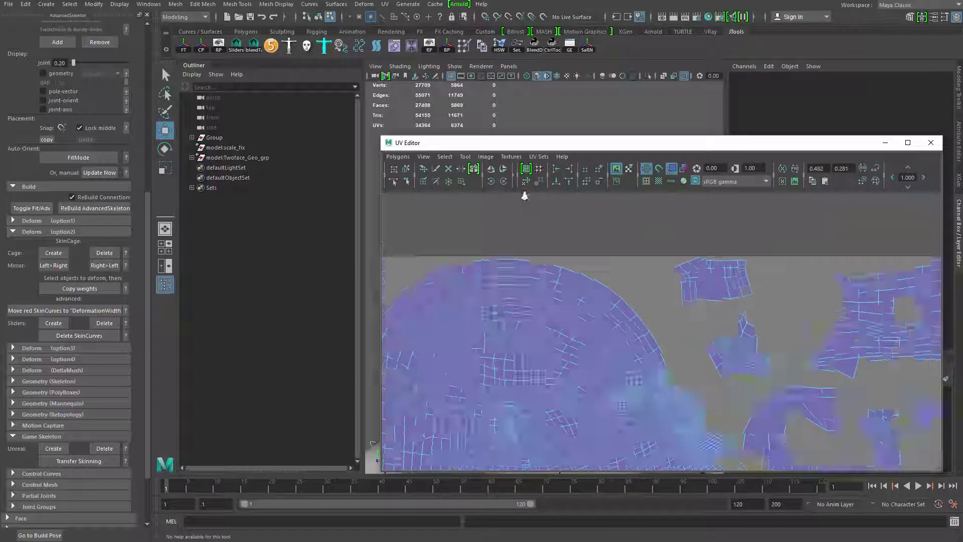
{"action": "scroll", "coordinate": [616, 308], "scroll_direction": "down", "scroll_amount": 2}
{"action": "middle_click_drag", "start_coordinate": [616, 309], "coordinate": [734, 325], "text": "alt"}
{"action": "scroll", "coordinate": [675, 304], "scroll_direction": "up", "scroll_amount": 2}
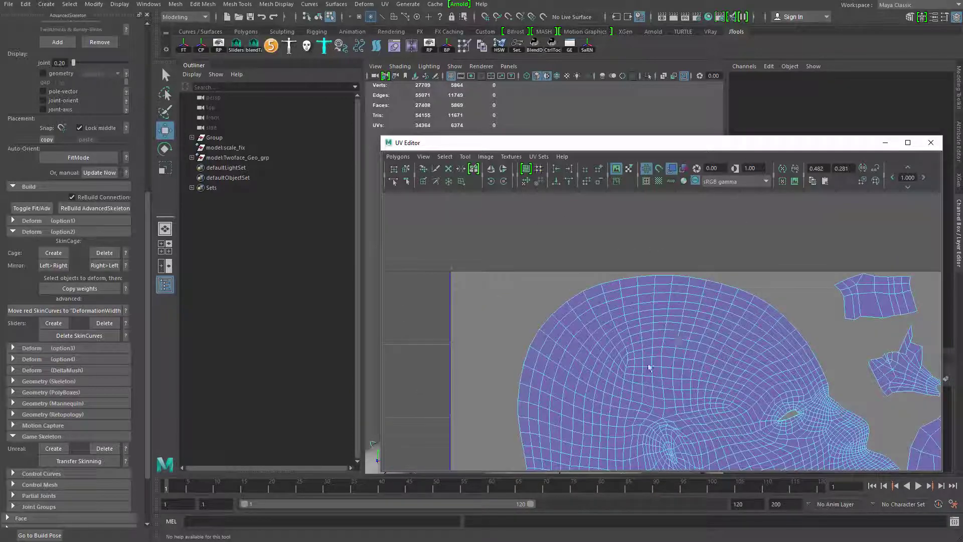
{"action": "middle_click_drag", "start_coordinate": [671, 297], "coordinate": [621, 269], "text": "alt"}
{"action": "right_click_drag", "start_coordinate": [621, 269], "coordinate": [506, 200], "text": "alt"}
{"action": "middle_click_drag", "start_coordinate": [585, 314], "coordinate": [545, 233], "text": "alt"}
{"action": "right_click_drag", "start_coordinate": [545, 232], "coordinate": [501, 224], "text": "alt"}
{"action": "middle_click_drag", "start_coordinate": [708, 343], "coordinate": [639, 316], "text": "alt"}
Examine the complete head UV layout, including the neck edges, the small shells and the mouth area.
{"action": "key", "text": "q"}
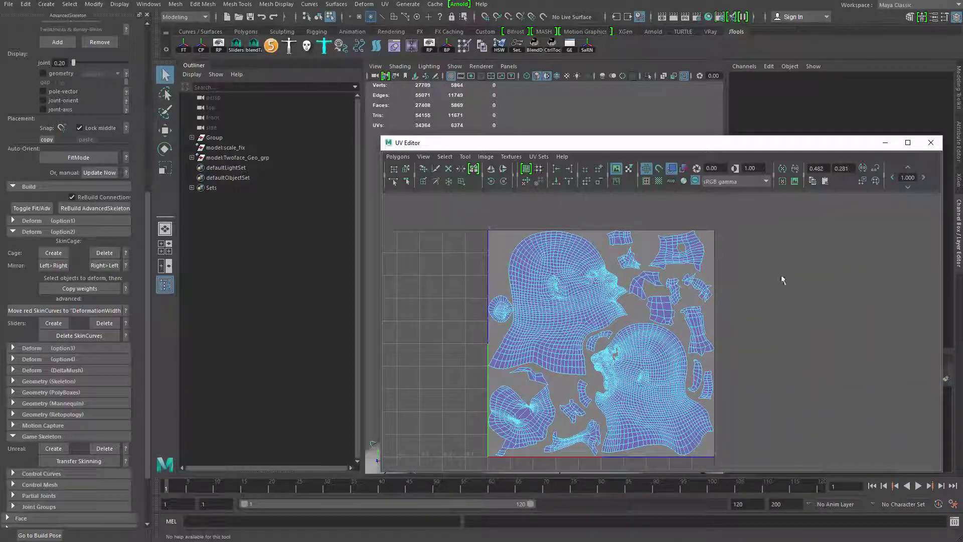
{"action": "middle_click_drag", "start_coordinate": [626, 272], "coordinate": [627, 311], "text": "alt"}
{"action": "right_click_drag", "start_coordinate": [628, 311], "coordinate": [653, 333], "text": "alt"}
{"action": "middle_click_drag", "start_coordinate": [653, 333], "coordinate": [730, 400], "text": "alt"}
{"action": "right_click_drag", "start_coordinate": [730, 401], "coordinate": [596, 274], "text": "alt"}
{"action": "middle_click_drag", "start_coordinate": [597, 273], "coordinate": [677, 331], "text": "alt"}
{"action": "right_click_drag", "start_coordinate": [677, 331], "coordinate": [707, 389], "text": "alt"}
{"action": "right_click_drag", "start_coordinate": [639, 336], "coordinate": [619, 288], "text": "alt"}
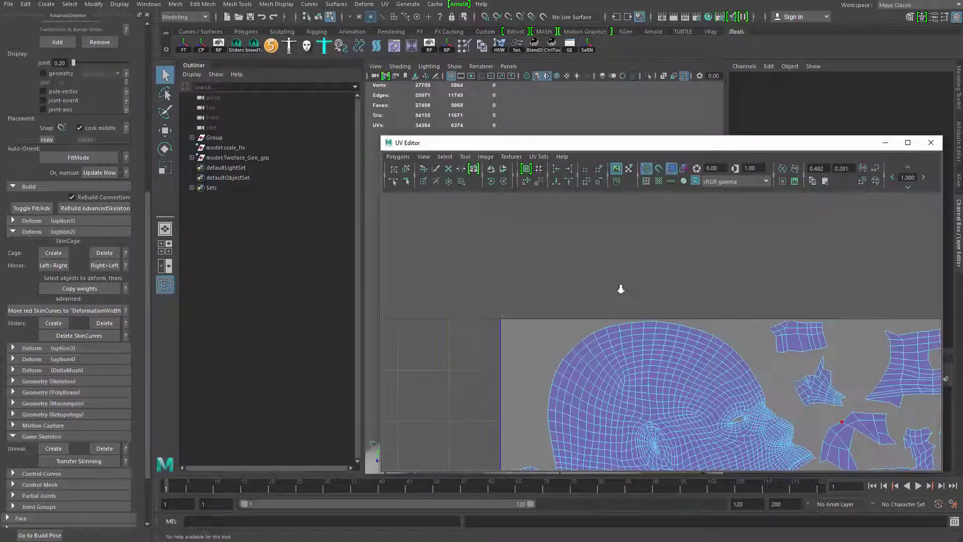
{"action": "right_click_drag", "start_coordinate": [697, 414], "coordinate": [609, 328], "text": "alt"}
{"action": "middle_click_drag", "start_coordinate": [655, 433], "coordinate": [605, 275], "text": "alt"}
{"action": "right_click_drag", "start_coordinate": [605, 275], "coordinate": [739, 473], "text": "alt"}
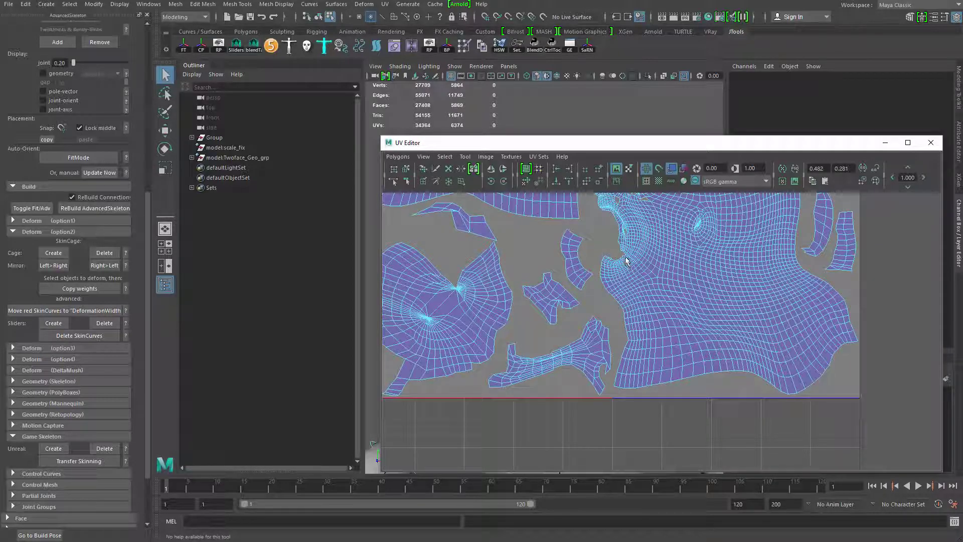
{"action": "right_click_drag", "start_coordinate": [625, 227], "coordinate": [827, 238], "text": "alt"}
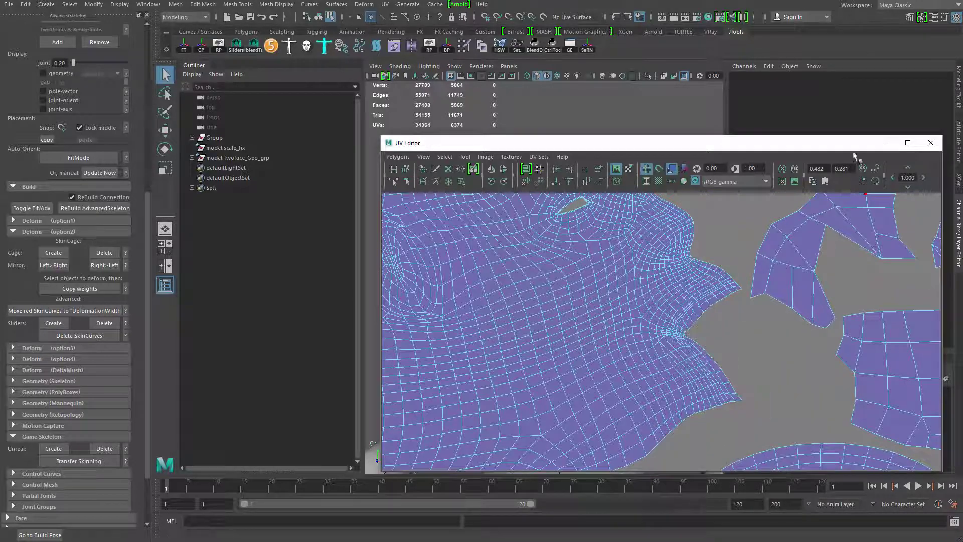
Close the UV Editor, return the head mesh to object mode and clear the selection.
{"action": "left_click_drag", "start_coordinate": [859, 143], "coordinate": [632, 339]}
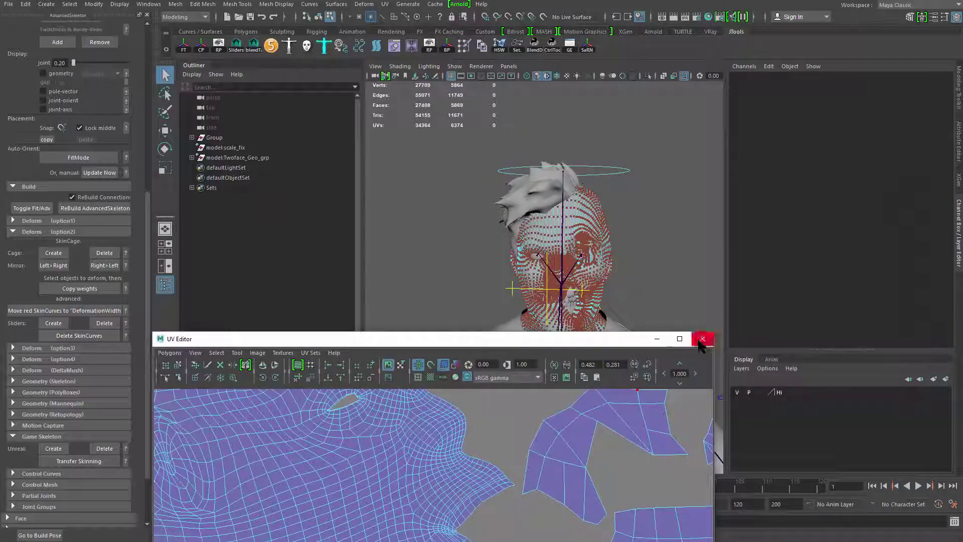
{"action": "left_click", "coordinate": [698, 340]}
{"action": "left_click_drag", "start_coordinate": [640, 290], "coordinate": [595, 271], "text": "alt"}
{"action": "right_click_drag", "start_coordinate": [605, 249], "coordinate": [673, 203]}
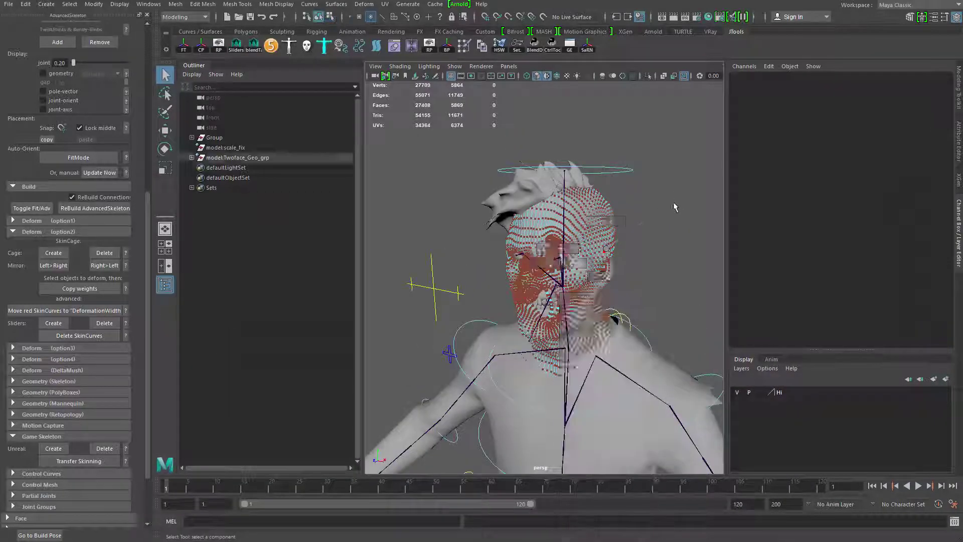
{"action": "left_click", "coordinate": [673, 207]}
Examine the full character with its skeleton and controls, from the head down to the legs.
{"action": "left_click", "coordinate": [604, 255]}
{"action": "left_click_drag", "start_coordinate": [604, 254], "coordinate": [647, 282], "text": "alt"}
{"action": "right_click_drag", "start_coordinate": [646, 283], "coordinate": [610, 366], "text": "alt"}
{"action": "middle_click_drag", "start_coordinate": [609, 366], "coordinate": [639, 277], "text": "alt"}
{"action": "left_click_drag", "start_coordinate": [639, 277], "coordinate": [613, 341], "text": "alt"}
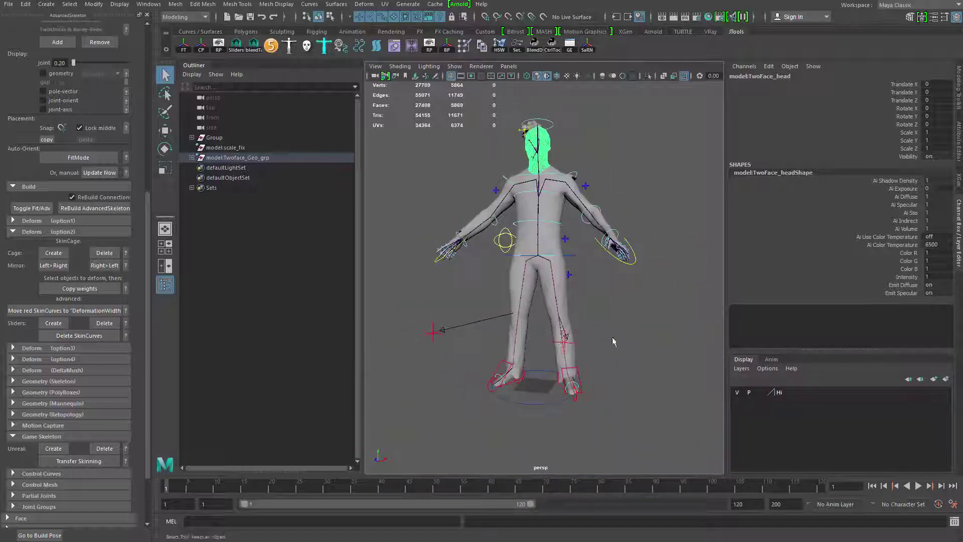
{"action": "left_click", "coordinate": [610, 395]}
{"action": "left_click_drag", "start_coordinate": [610, 395], "coordinate": [606, 357], "text": "alt"}
{"action": "right_click_drag", "start_coordinate": [606, 356], "coordinate": [659, 361], "text": "alt"}
{"action": "middle_click_drag", "start_coordinate": [659, 361], "coordinate": [653, 428], "text": "alt"}
{"action": "left_click_drag", "start_coordinate": [654, 427], "coordinate": [600, 359], "text": "alt"}
{"action": "left_click", "coordinate": [645, 306]}
{"action": "left_click", "coordinate": [600, 359]}
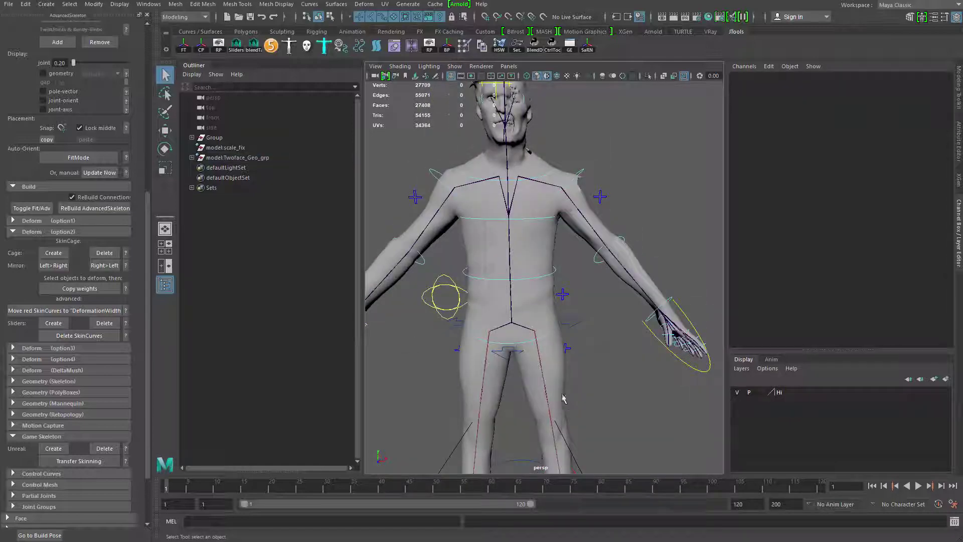
{"action": "left_click", "coordinate": [569, 434]}
{"action": "middle_click_drag", "start_coordinate": [569, 433], "coordinate": [633, 356], "text": "alt"}
{"action": "scroll", "coordinate": [612, 359], "scroll_direction": "up", "scroll_amount": 3}
{"action": "left_click", "coordinate": [600, 412]}
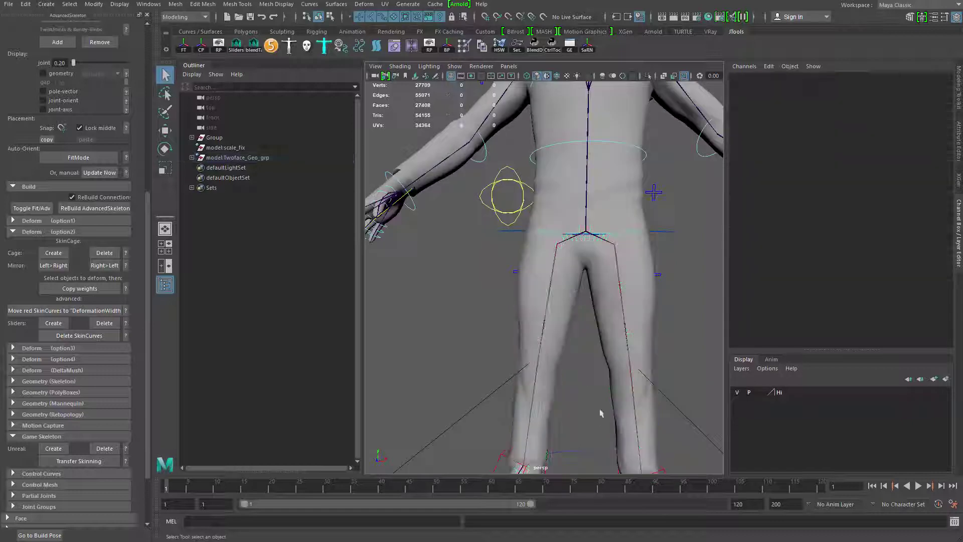
Select the shirt mesh and examine how it sits on the body and skeleton.
{"action": "left_click", "coordinate": [633, 200]}
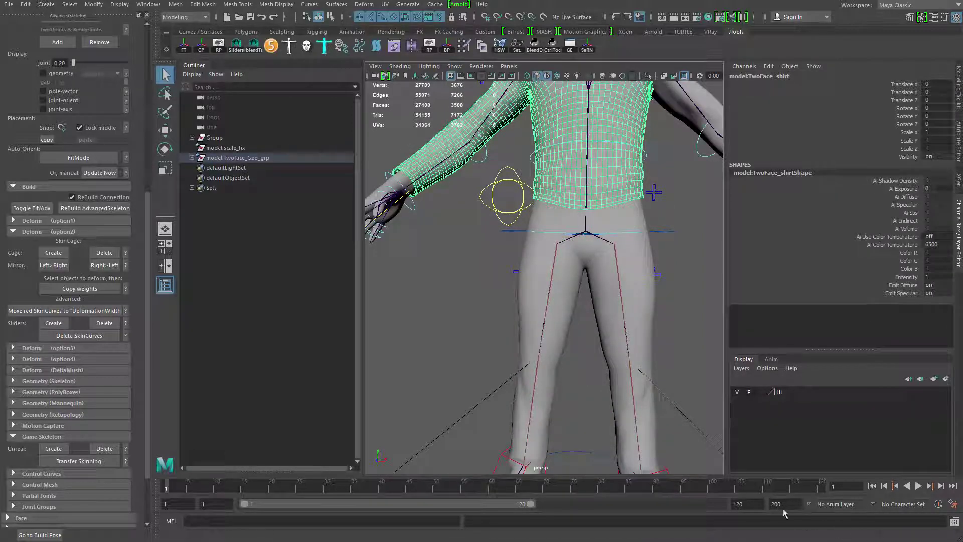
{"action": "right_click_drag", "start_coordinate": [684, 376], "coordinate": [649, 346], "text": "alt"}
{"action": "mouse_move", "coordinate": [649, 346]}
{"action": "left_mouse_down", "text": "alt"}
{"action": "mouse_move", "coordinate": [633, 347]}
{"action": "mouse_move", "coordinate": [666, 338]}
{"action": "left_mouse_up", "text": "alt"}
{"action": "middle_click_drag", "start_coordinate": [666, 338], "coordinate": [666, 390], "text": "alt"}
{"action": "scroll", "coordinate": [667, 393], "scroll_direction": "down", "scroll_amount": 3}
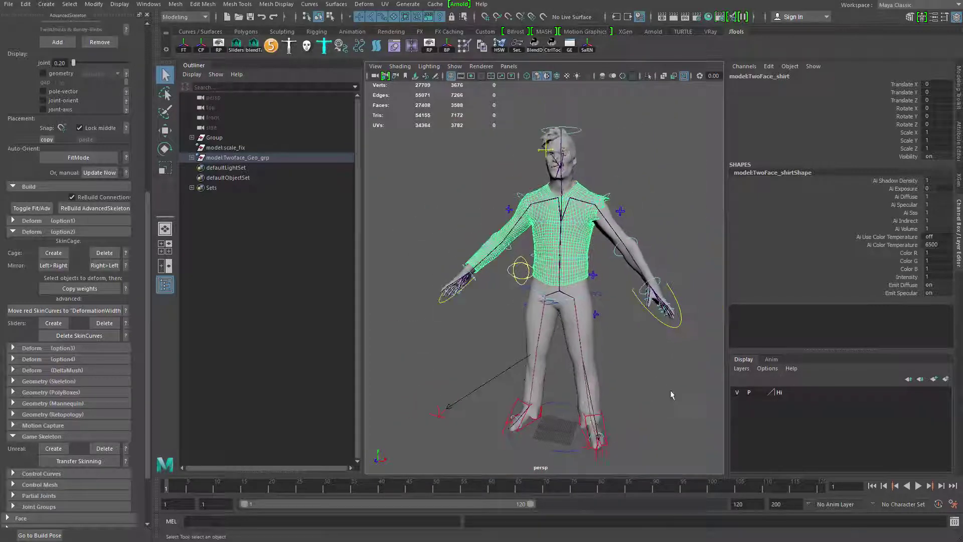
{"action": "key", "text": "f"}
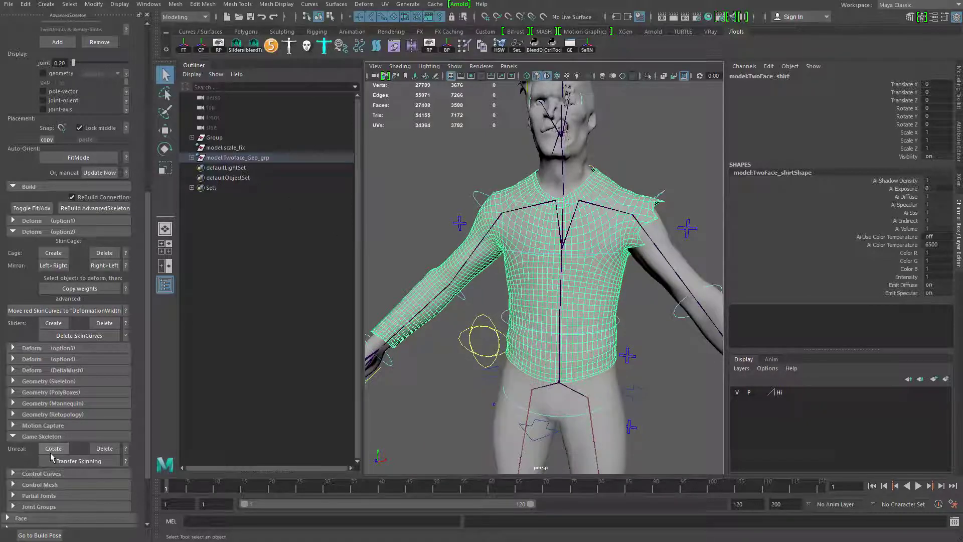
{"action": "left_click_drag", "start_coordinate": [522, 320], "coordinate": [562, 344], "text": "alt"}
{"action": "right_click_drag", "start_coordinate": [561, 343], "coordinate": [466, 348], "text": "alt"}
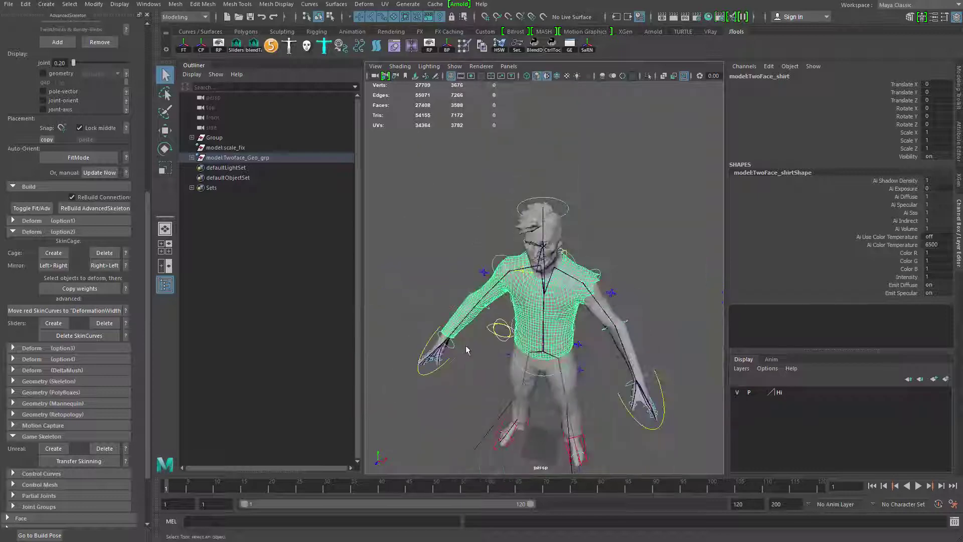
{"action": "left_click_drag", "start_coordinate": [490, 326], "coordinate": [481, 286], "text": "alt"}
{"action": "middle_click_drag", "start_coordinate": [482, 286], "coordinate": [455, 251], "text": "alt"}
Switch to the Rigging menu set and select the skeleton's root joint Root_M.
{"action": "left_click", "coordinate": [197, 19]}
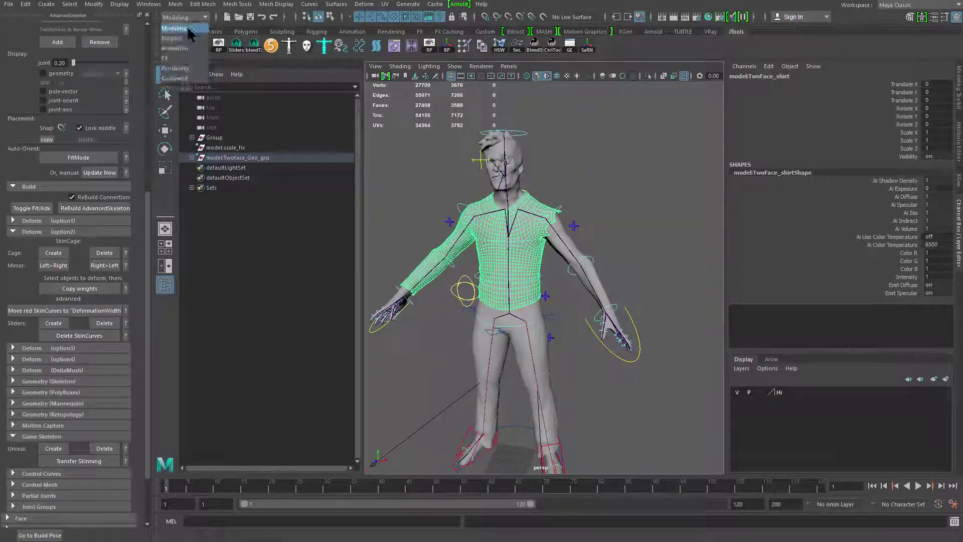
{"action": "left_click", "coordinate": [181, 33]}
{"action": "left_click", "coordinate": [204, 5]}
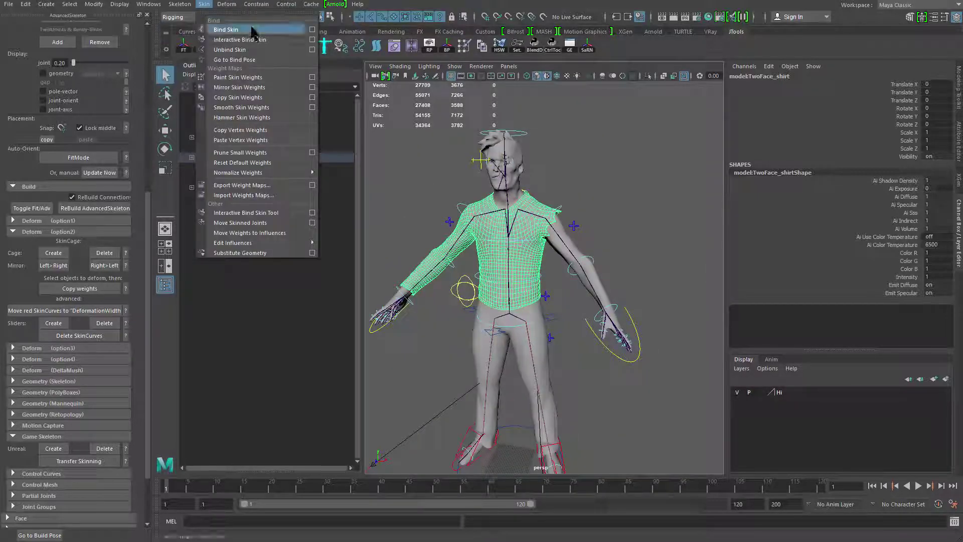
{"action": "left_click", "coordinate": [666, 159]}
{"action": "middle_click_drag", "start_coordinate": [635, 258], "coordinate": [649, 295], "text": "alt"}
{"action": "right_click_drag", "start_coordinate": [648, 294], "coordinate": [702, 298], "text": "alt"}
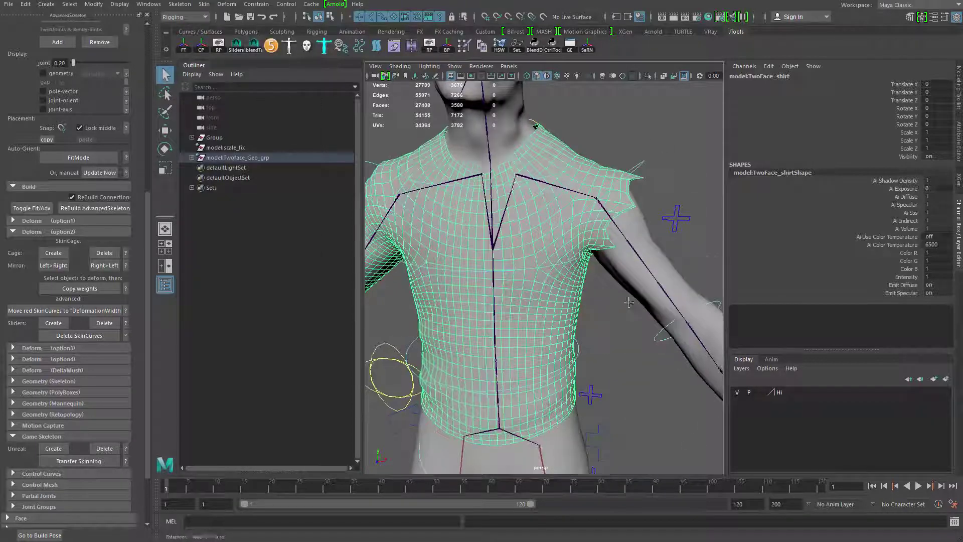
{"action": "left_click_drag", "start_coordinate": [569, 311], "coordinate": [505, 395], "text": "alt"}
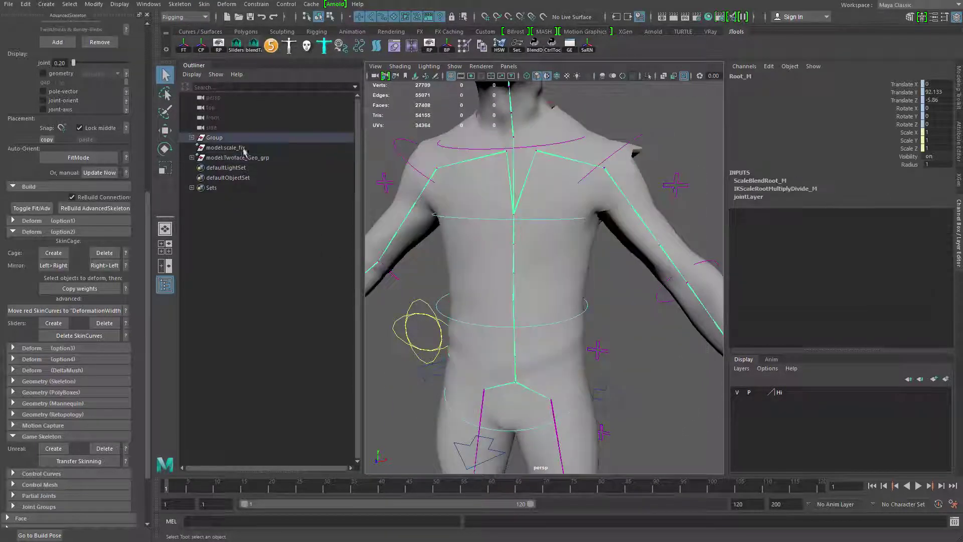
Select the root joint Root_M together with the model:Twoface_Geo_grp geometry group.
{"action": "key", "text": "f"}
{"action": "right_click_drag", "start_coordinate": [546, 360], "coordinate": [501, 351], "text": "alt"}
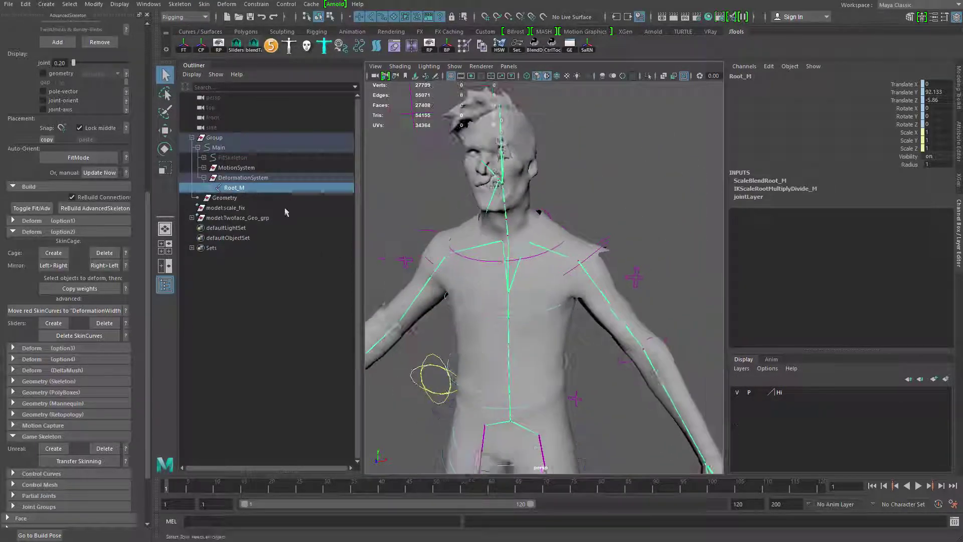
{"action": "left_click", "coordinate": [246, 187]}
{"action": "left_click_drag", "start_coordinate": [481, 300], "coordinate": [494, 311], "text": "alt"}
{"action": "right_click_drag", "start_coordinate": [494, 311], "coordinate": [537, 341], "text": "alt"}
{"action": "middle_click_drag", "start_coordinate": [537, 341], "coordinate": [525, 318], "text": "alt"}
{"action": "scroll", "coordinate": [524, 360], "scroll_direction": "down", "scroll_amount": 5}
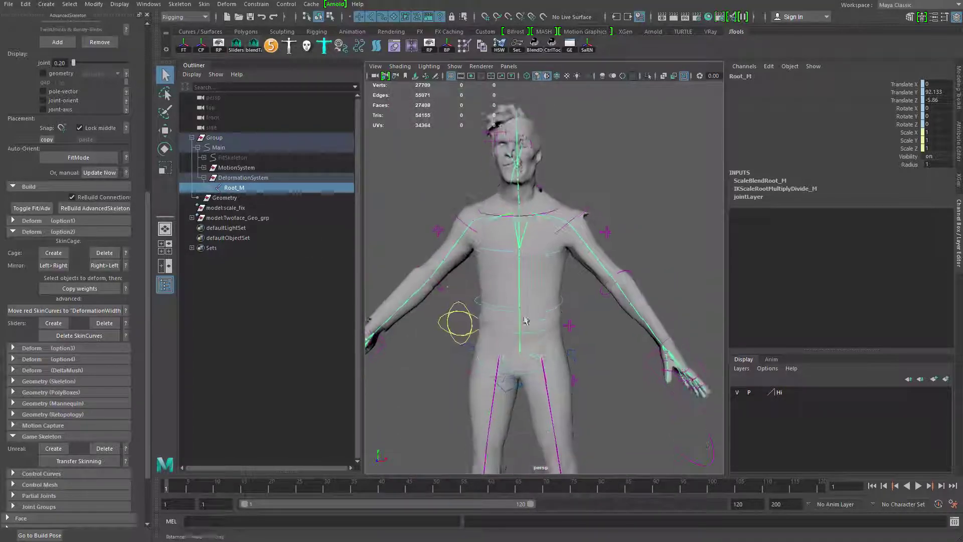
{"action": "left_click", "coordinate": [253, 218], "text": "ctrl"}
{"action": "key", "text": "f"}
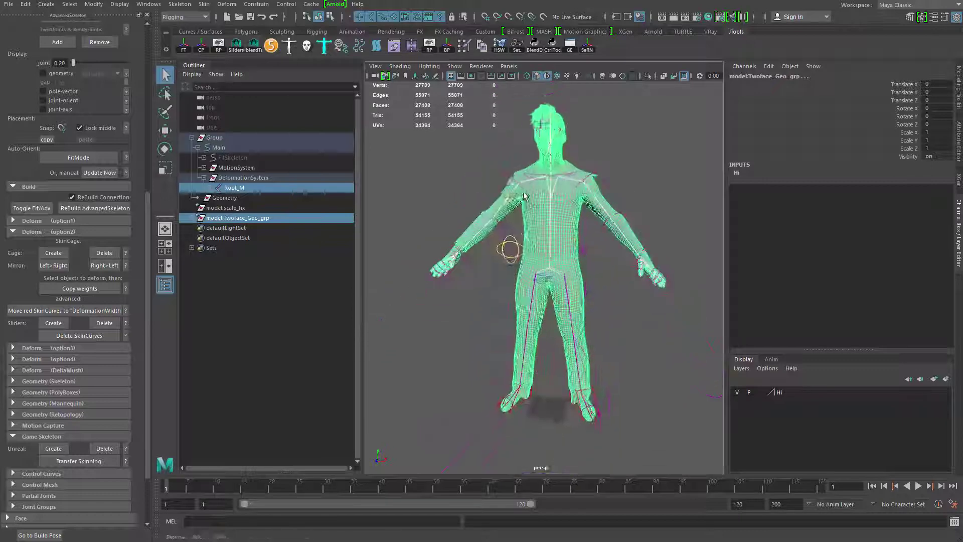
Open the Bind Skin options, reset them to defaults and keep binding to the joint hierarchy.
{"action": "left_click", "coordinate": [206, 7]}
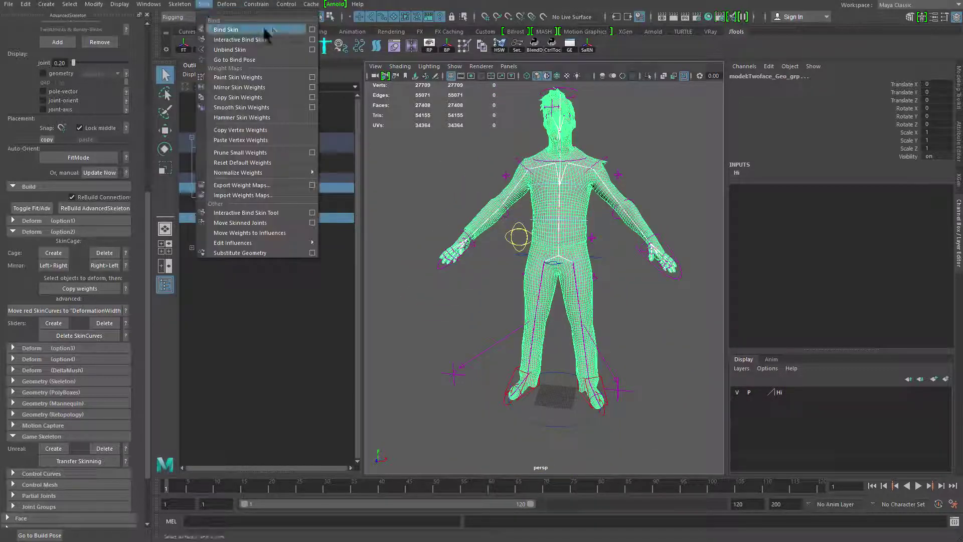
{"action": "left_click", "coordinate": [308, 28]}
{"action": "left_click", "coordinate": [487, 174]}
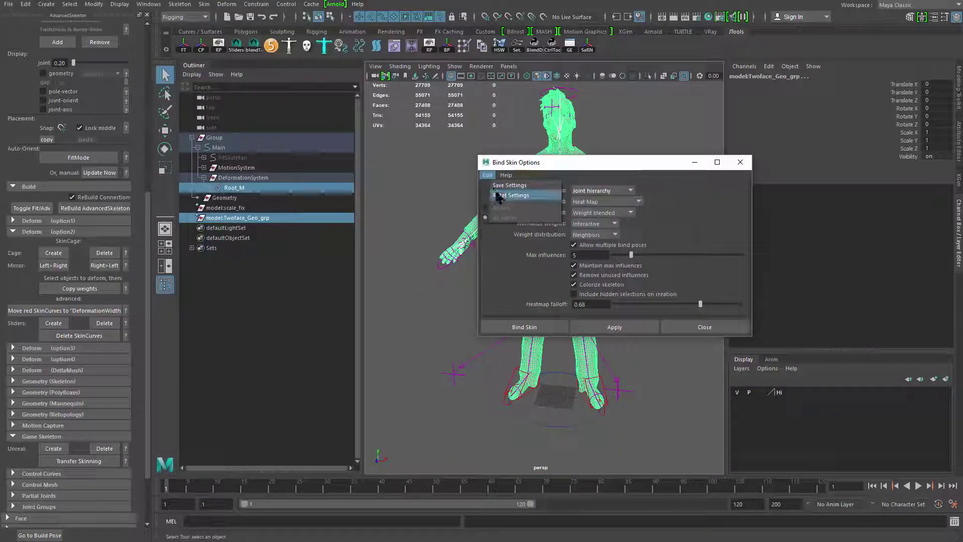
{"action": "left_click", "coordinate": [497, 196]}
{"action": "left_click", "coordinate": [609, 188]}
{"action": "left_click", "coordinate": [602, 201]}
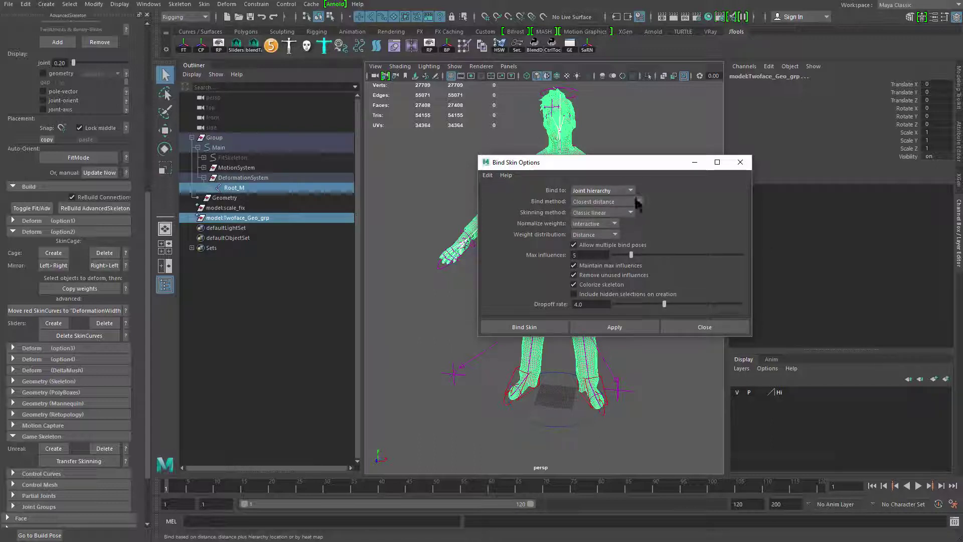
Set the skin bind to Heat Map, Classic linear skinning, Interactive weight normalization and Neighbors weight distribution.
{"action": "left_click", "coordinate": [605, 201]}
{"action": "left_click", "coordinate": [615, 229]}
{"action": "left_click", "coordinate": [614, 212]}
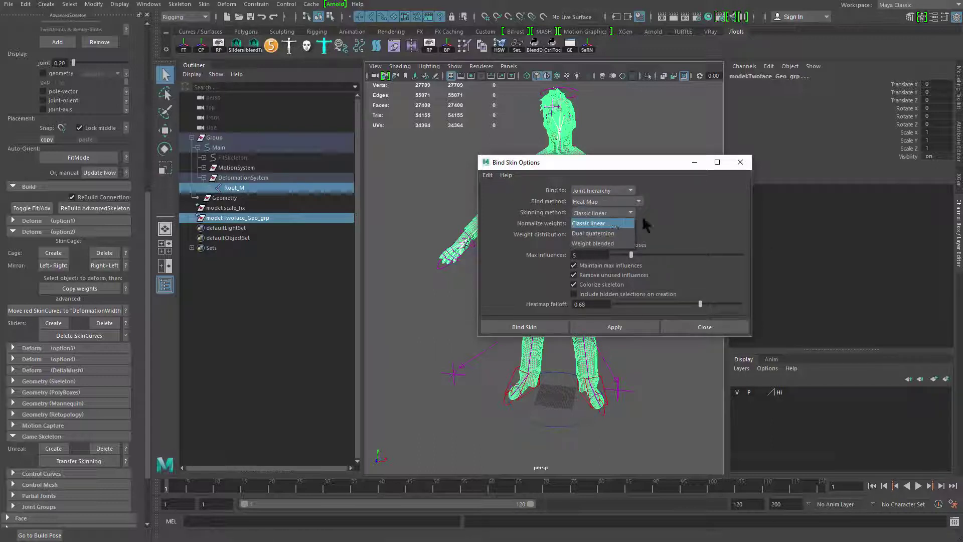
{"action": "left_click", "coordinate": [613, 223]}
{"action": "left_click", "coordinate": [612, 224]}
{"action": "left_click", "coordinate": [594, 244]}
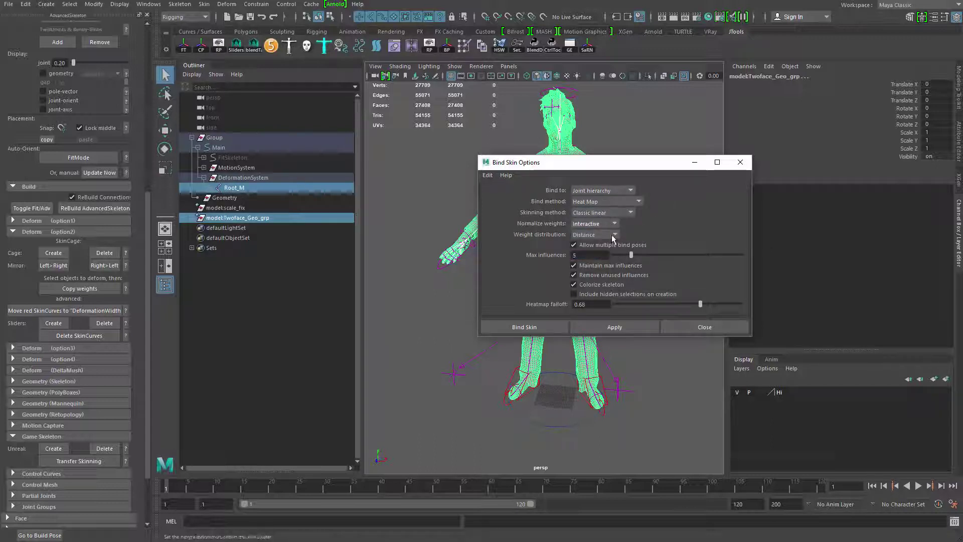
{"action": "left_click", "coordinate": [612, 233]}
{"action": "left_click", "coordinate": [599, 252]}
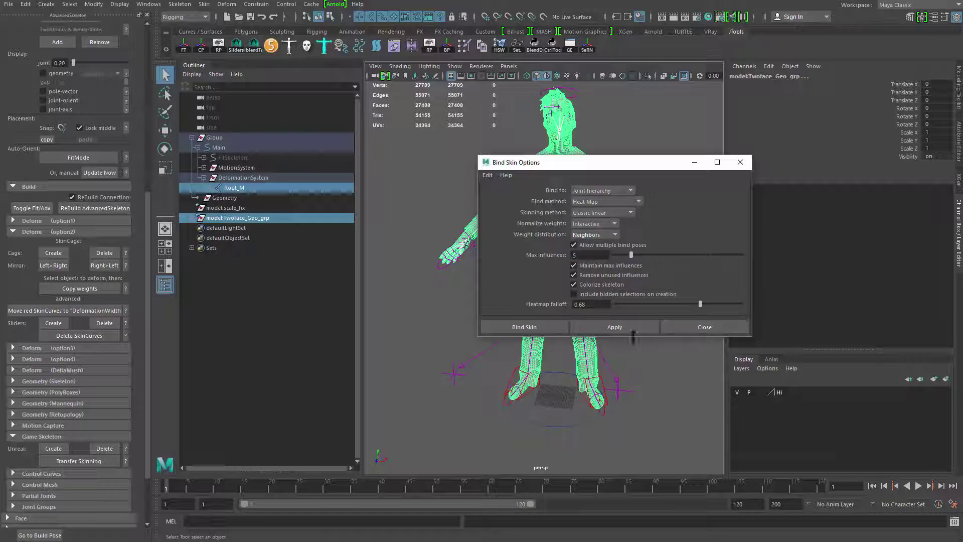
Apply the skin bind to the selected geometry and skeleton, dismiss the warnings and close the bind options.
{"action": "left_click", "coordinate": [628, 325]}
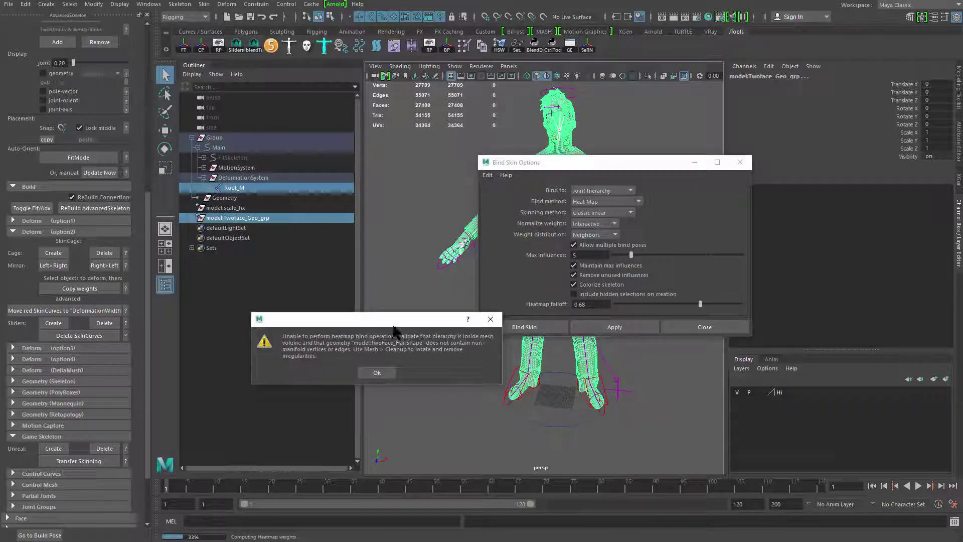
{"action": "left_click_drag", "start_coordinate": [394, 324], "coordinate": [416, 317]}
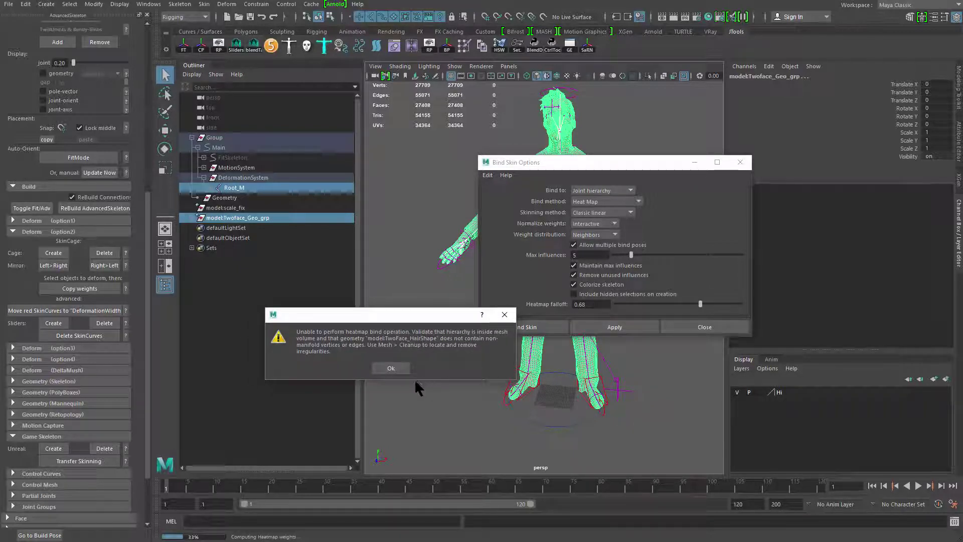
{"action": "left_click", "coordinate": [391, 368]}
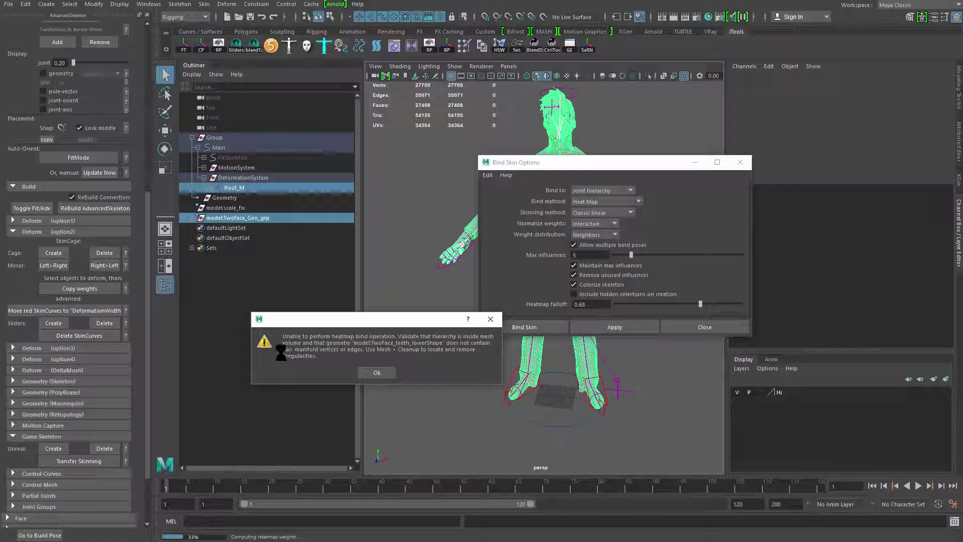
{"action": "left_click", "coordinate": [375, 372]}
{"action": "left_click", "coordinate": [379, 371]}
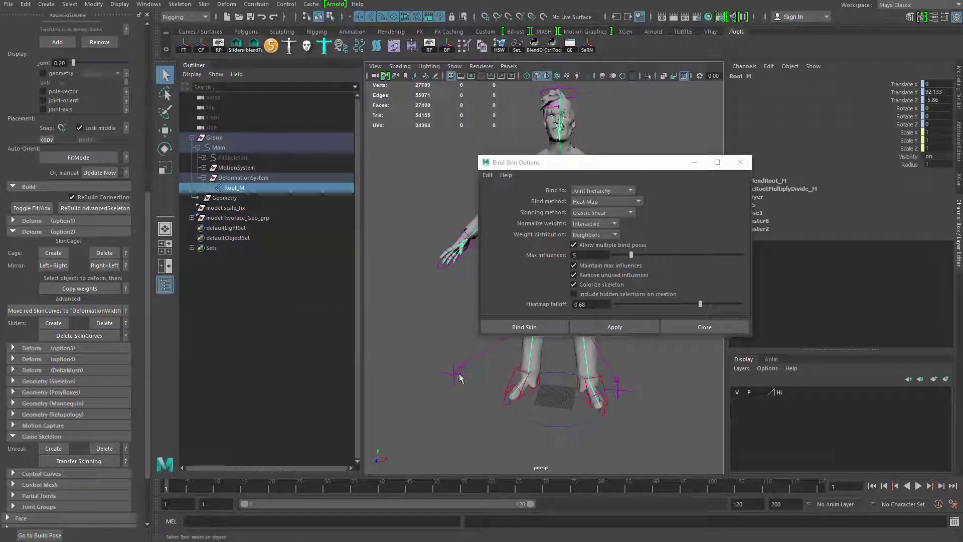
{"action": "right_click_drag", "start_coordinate": [460, 377], "coordinate": [615, 342], "text": "alt"}
{"action": "left_click", "coordinate": [744, 163]}
Select the lower teeth mesh inside the character's mouth and frame it.
{"action": "middle_click_drag", "start_coordinate": [501, 286], "coordinate": [490, 369], "text": "alt"}
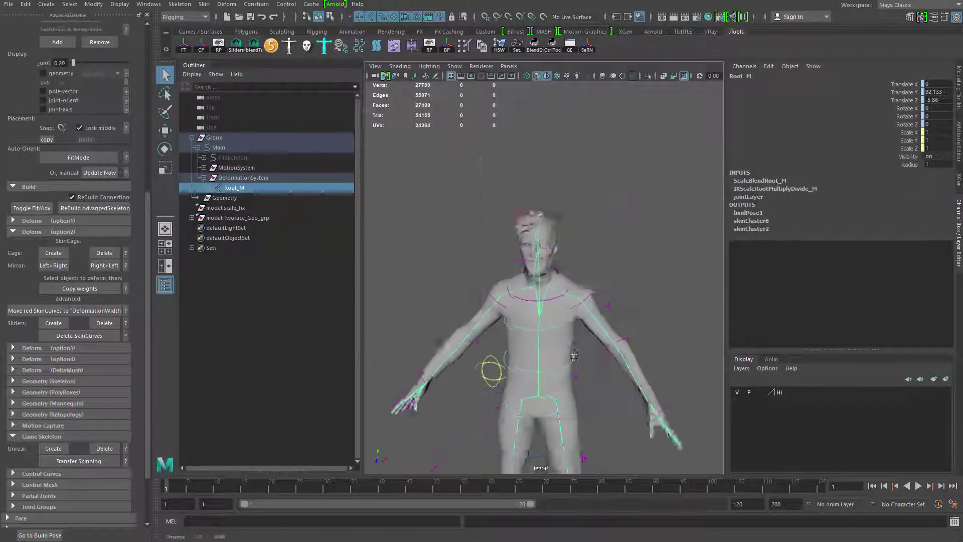
{"action": "right_click_drag", "start_coordinate": [490, 370], "coordinate": [640, 279], "text": "alt"}
{"action": "left_click_drag", "start_coordinate": [640, 279], "coordinate": [670, 359], "text": "alt"}
{"action": "right_click_drag", "start_coordinate": [671, 359], "coordinate": [712, 376], "text": "alt"}
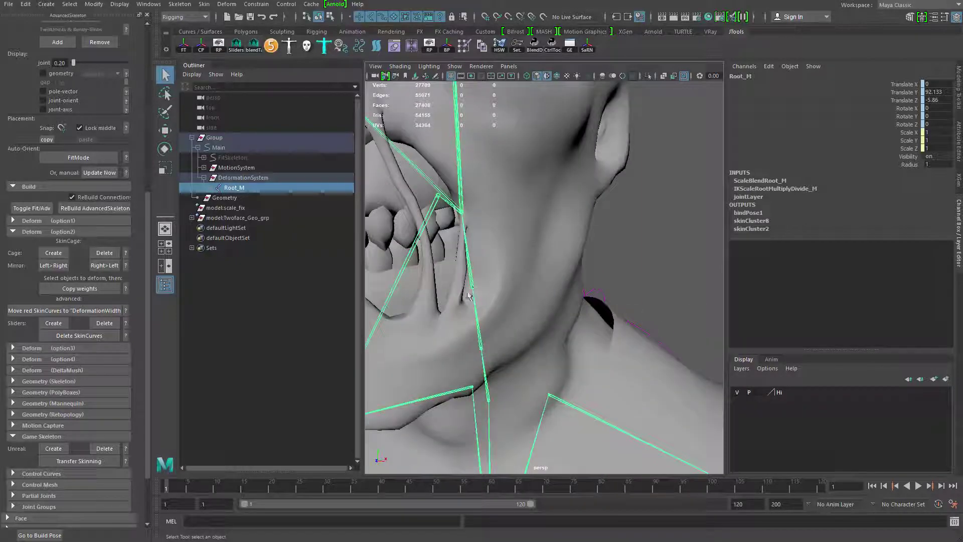
{"action": "left_click", "coordinate": [443, 253]}
{"action": "key", "text": "f"}
{"action": "left_click_drag", "start_coordinate": [452, 321], "coordinate": [503, 362], "text": "alt"}
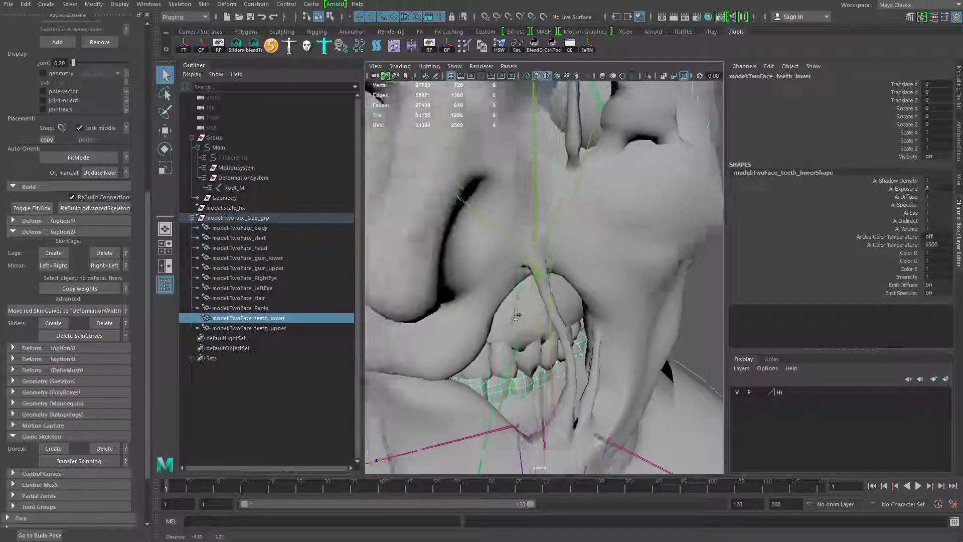
Add the lower gum mesh and the Jaw_M joint to the lower teeth selection.
{"action": "middle_click_drag", "start_coordinate": [503, 362], "coordinate": [507, 308], "text": "alt"}
{"action": "right_click_drag", "start_coordinate": [538, 311], "coordinate": [552, 321], "text": "alt"}
{"action": "key", "text": "ctrl+1"}
{"action": "left_click_drag", "start_coordinate": [552, 321], "coordinate": [541, 289], "text": "alt"}
{"action": "key", "text": "f"}
{"action": "key", "text": "ctrl+1"}
{"action": "left_click", "coordinate": [533, 290], "text": "shift"}
{"action": "left_click", "coordinate": [535, 279], "text": "shift"}
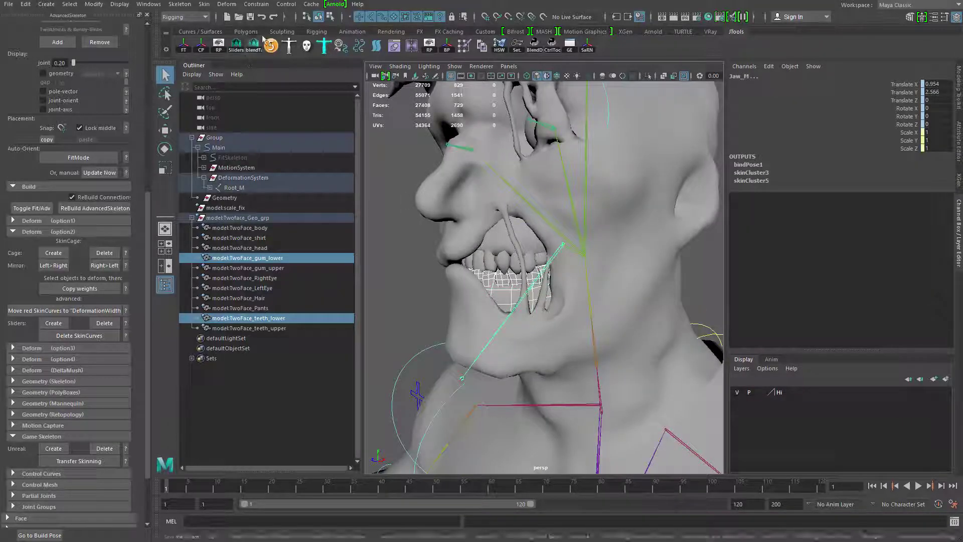
Bind the lower teeth and gum to the selected jaw joint using the Closest distance method.
{"action": "left_click", "coordinate": [202, 5]}
{"action": "left_click", "coordinate": [312, 29]}
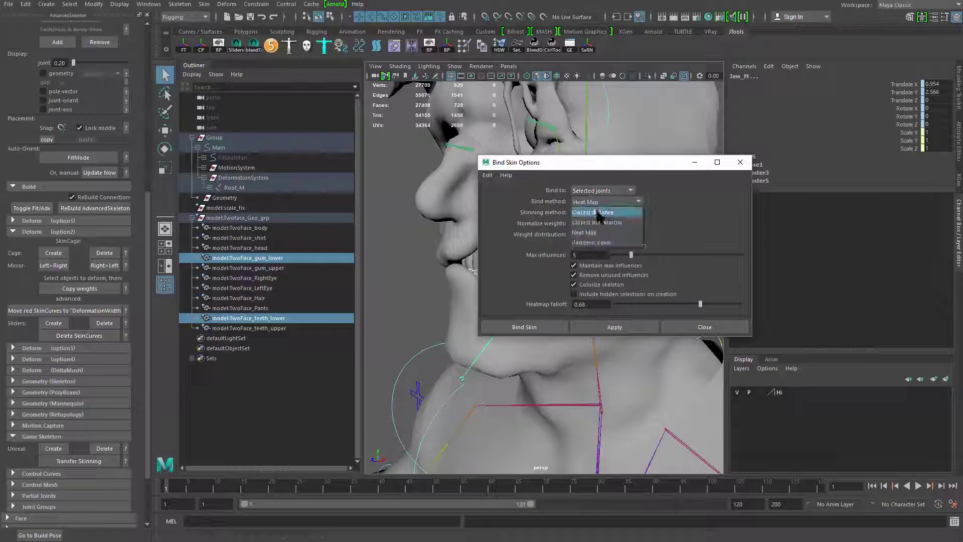
{"action": "left_click", "coordinate": [594, 211]}
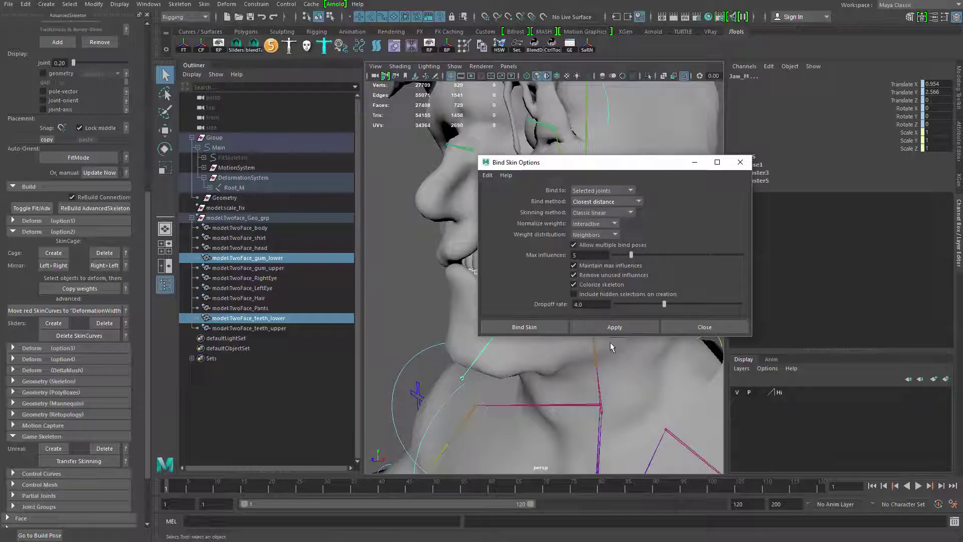
{"action": "left_click", "coordinate": [613, 327]}
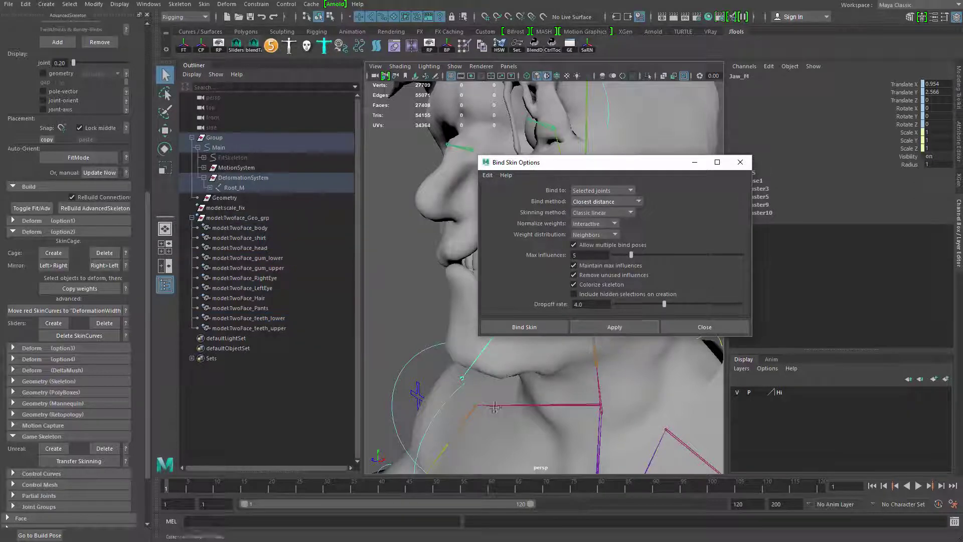
Select the upper gum and upper teeth meshes and delete their history.
{"action": "left_click_drag", "start_coordinate": [494, 406], "coordinate": [423, 383], "text": "alt"}
{"action": "scroll", "coordinate": [404, 366], "scroll_direction": "down", "scroll_amount": 3}
{"action": "left_click", "coordinate": [404, 366]}
{"action": "scroll", "coordinate": [430, 346], "scroll_direction": "up", "scroll_amount": 4}
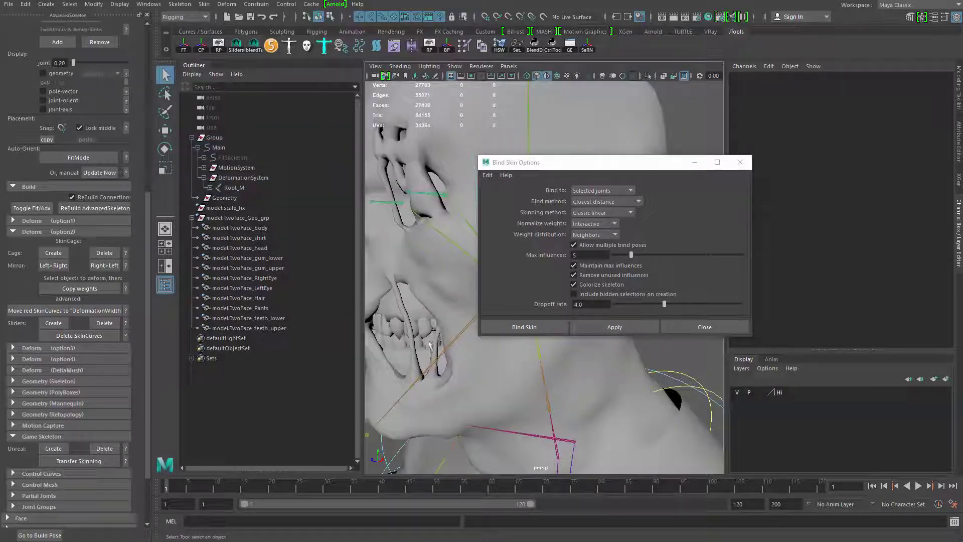
{"action": "left_click", "coordinate": [420, 329]}
{"action": "left_click", "coordinate": [418, 317], "text": "shift"}
{"action": "left_click_drag", "start_coordinate": [419, 324], "coordinate": [464, 351], "text": "alt"}
{"action": "scroll", "coordinate": [428, 346], "scroll_direction": "down", "scroll_amount": 4}
{"action": "key", "text": "alt+shift+d"}
{"action": "middle_click_drag", "start_coordinate": [464, 351], "coordinate": [457, 371], "text": "alt"}
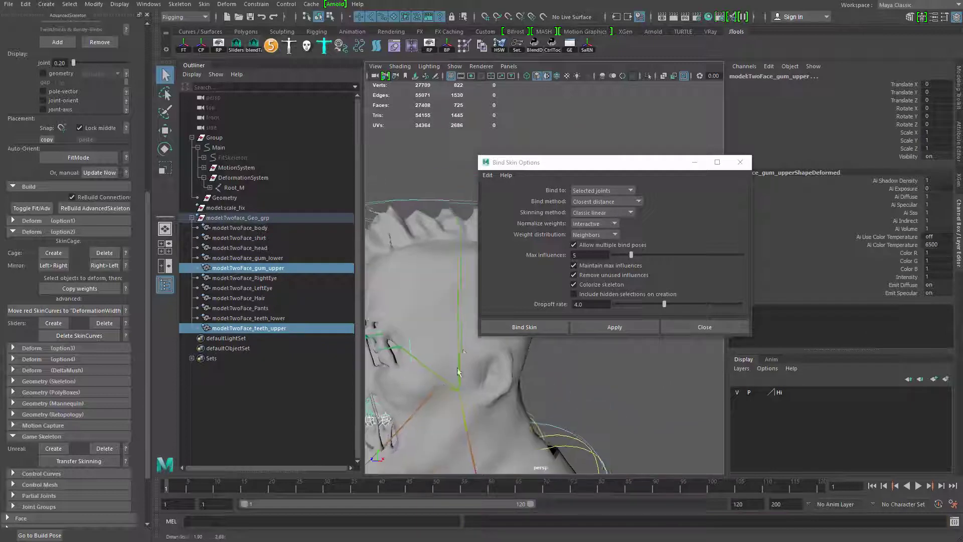
Add the HeadEnd_M joint to the selection and bind the upper gum and teeth to it with Closest distance.
{"action": "left_click", "coordinate": [458, 223], "text": "shift"}
{"action": "left_click_drag", "start_coordinate": [455, 331], "coordinate": [438, 312], "text": "alt"}
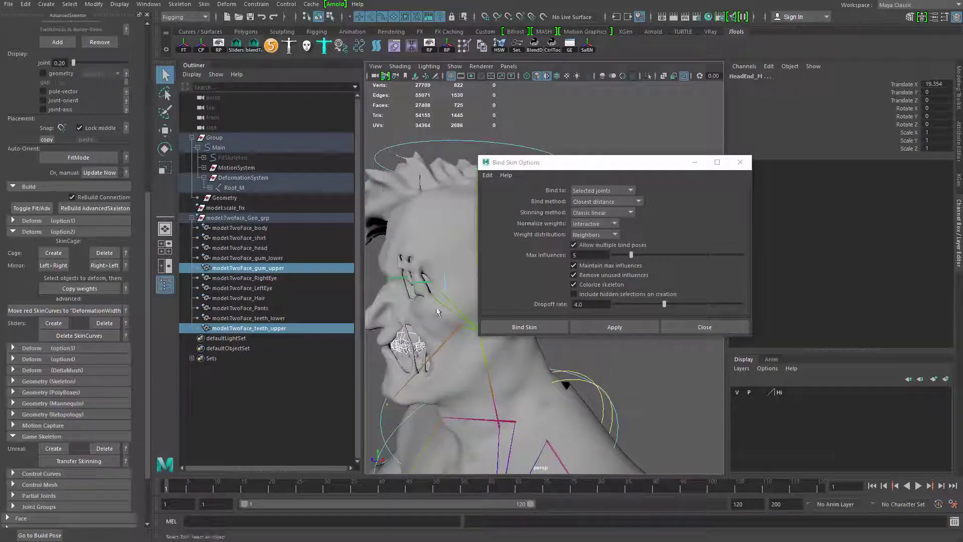
{"action": "left_click", "coordinate": [591, 327]}
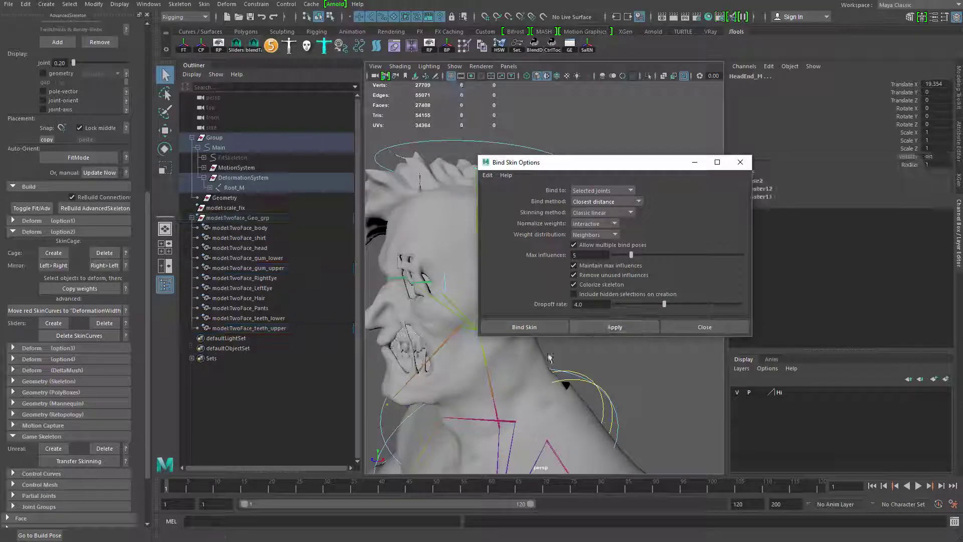
Rotate the neck control FKNeck_M to test how the head follows, and undo the rotation.
{"action": "right_click_drag", "start_coordinate": [434, 372], "coordinate": [404, 310], "text": "alt"}
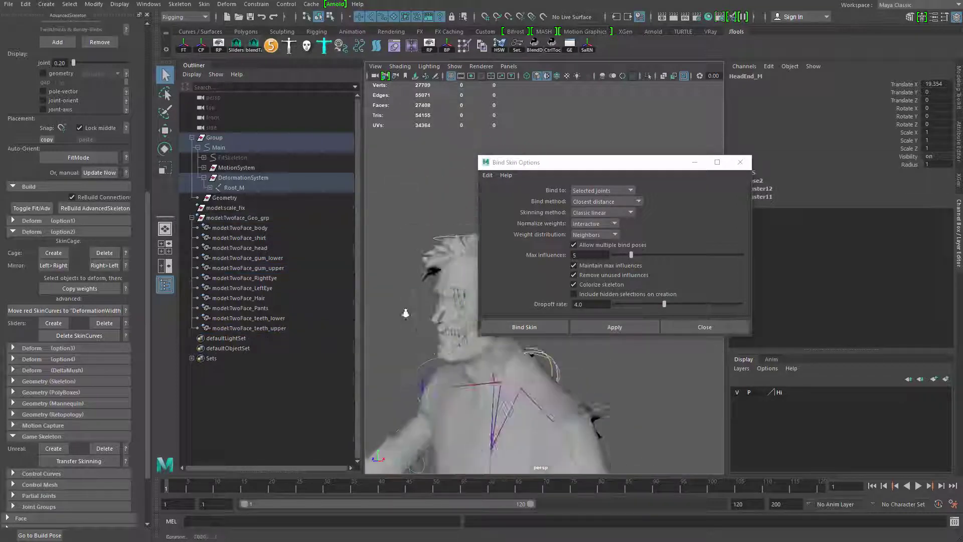
{"action": "left_click_drag", "start_coordinate": [404, 309], "coordinate": [520, 367], "text": "alt"}
{"action": "left_click", "coordinate": [409, 414]}
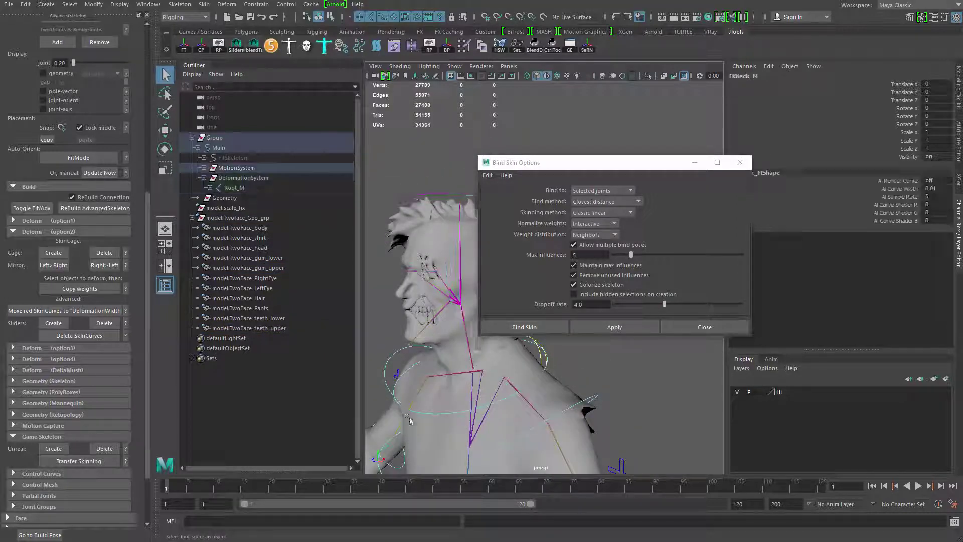
{"action": "middle_click_drag", "start_coordinate": [409, 414], "coordinate": [412, 395], "text": "alt"}
{"action": "key", "text": "e"}
{"action": "left_click_drag", "start_coordinate": [444, 330], "coordinate": [425, 316]}
{"action": "key", "text": "ctrl+z"}
{"action": "middle_click_drag", "start_coordinate": [425, 306], "coordinate": [419, 379], "text": "alt"}
{"action": "key", "text": "q"}
Bind the hair mesh to the HeadEnd_M joint with Closest distance and close the bind options.
{"action": "left_click", "coordinate": [424, 330]}
{"action": "right_click_drag", "start_coordinate": [425, 332], "coordinate": [471, 440], "text": "alt"}
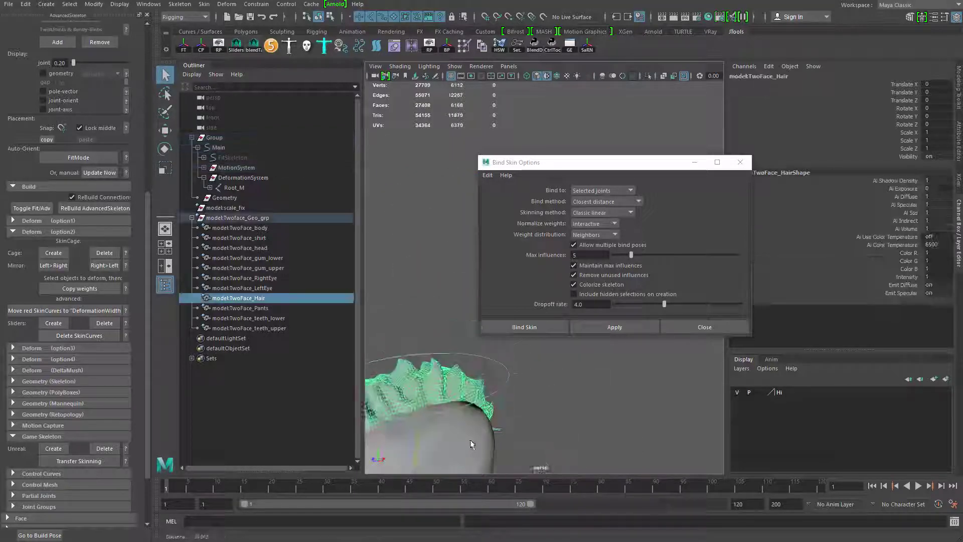
{"action": "left_click", "coordinate": [419, 386], "text": "shift"}
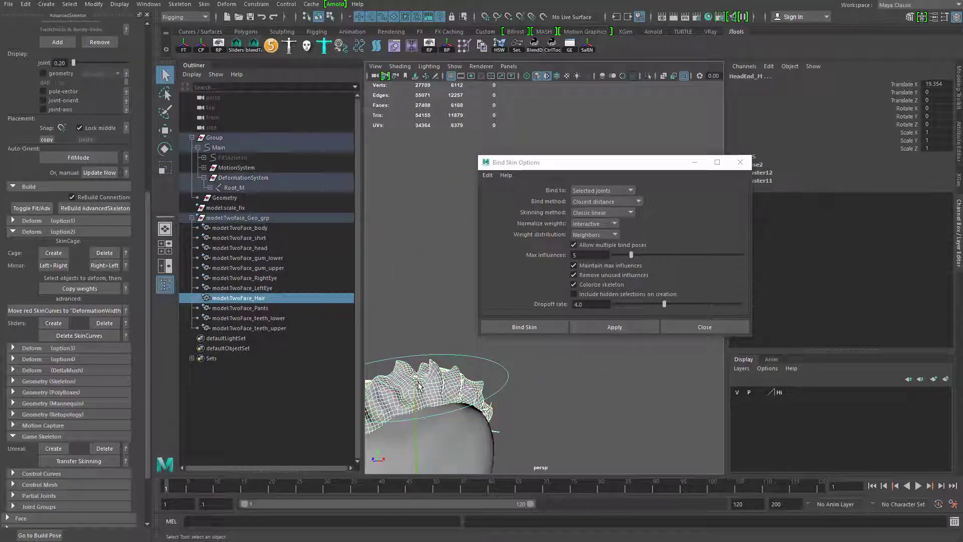
{"action": "left_click", "coordinate": [632, 327]}
{"action": "left_click", "coordinate": [677, 326]}
Examine the bound head, mouth and upper body from several angles.
{"action": "right_click_drag", "start_coordinate": [570, 425], "coordinate": [582, 363], "text": "alt"}
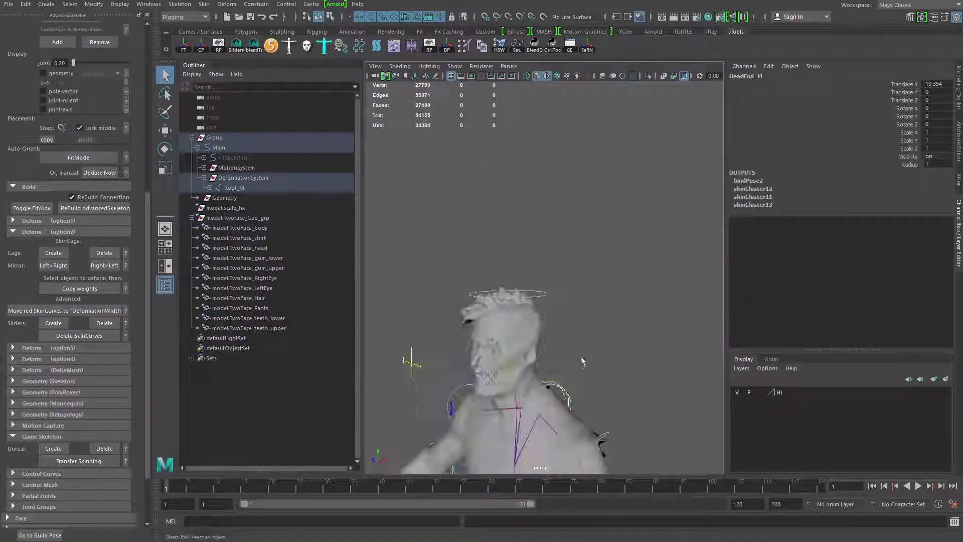
{"action": "left_click", "coordinate": [582, 363]}
{"action": "left_click_drag", "start_coordinate": [582, 363], "coordinate": [526, 366], "text": "alt"}
{"action": "right_click_drag", "start_coordinate": [532, 331], "coordinate": [577, 389], "text": "alt"}
{"action": "left_click_drag", "start_coordinate": [576, 389], "coordinate": [450, 405], "text": "alt"}
{"action": "left_click", "coordinate": [539, 368]}
{"action": "left_click_drag", "start_coordinate": [539, 369], "coordinate": [558, 520], "text": "alt"}
{"action": "scroll", "coordinate": [434, 333], "scroll_direction": "down", "scroll_amount": 10}
{"action": "left_click", "coordinate": [498, 388]}
{"action": "right_click_drag", "start_coordinate": [558, 520], "coordinate": [627, 346], "text": "alt"}
{"action": "middle_click_drag", "start_coordinate": [627, 346], "coordinate": [625, 301], "text": "alt"}
{"action": "left_click_drag", "start_coordinate": [624, 301], "coordinate": [516, 322], "text": "alt"}
Rotate the neck control FKNeck_M and the left shoulder control FKShoulder_L to test the skinning, undoing each rotation.
{"action": "left_click", "coordinate": [604, 267]}
{"action": "key", "text": "e"}
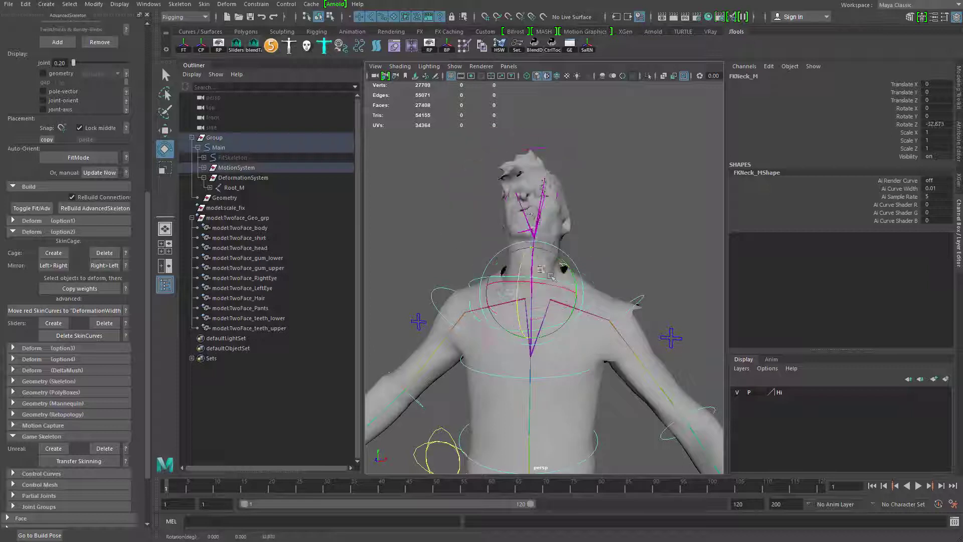
{"action": "left_click_drag", "start_coordinate": [543, 249], "coordinate": [560, 261]}
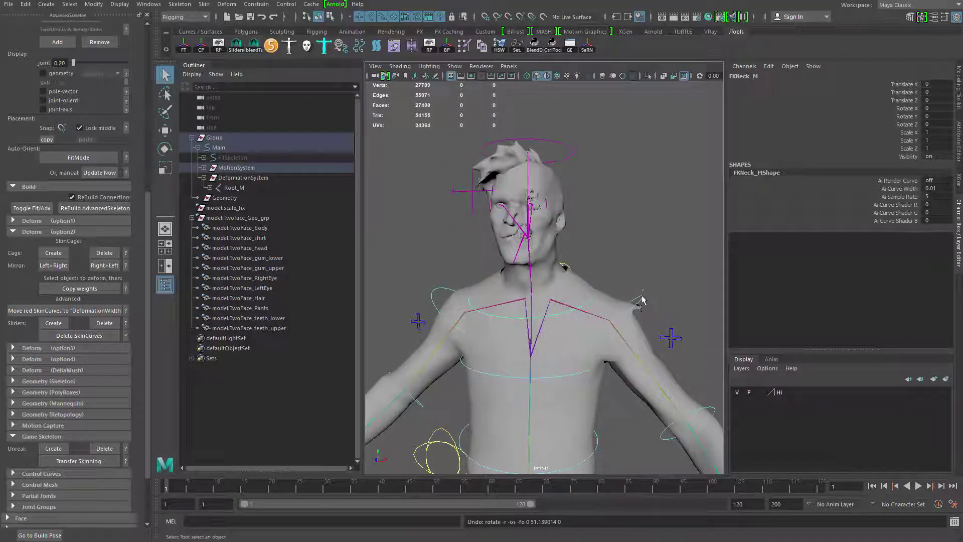
{"action": "left_click_drag", "start_coordinate": [630, 301], "coordinate": [529, 192]}
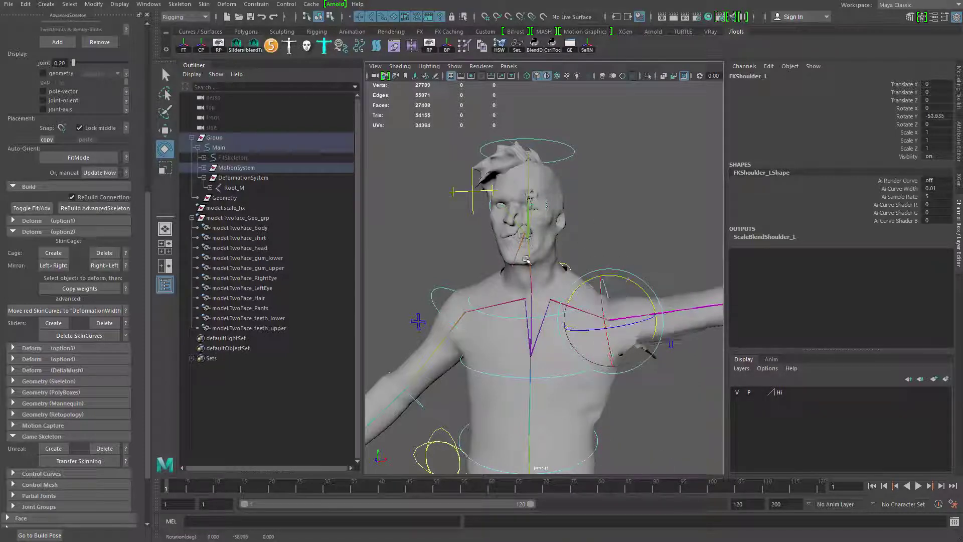
{"action": "key", "text": "ctrl+z"}
Select the left hand's Fingers_L control.
{"action": "right_click_drag", "start_coordinate": [525, 259], "coordinate": [501, 372], "text": "alt"}
{"action": "left_click_drag", "start_coordinate": [501, 372], "coordinate": [459, 384], "text": "alt"}
{"action": "right_click_drag", "start_coordinate": [459, 383], "coordinate": [577, 351], "text": "alt"}
{"action": "key", "text": "q"}
{"action": "left_click", "coordinate": [622, 311]}
{"action": "right_click_drag", "start_coordinate": [622, 311], "coordinate": [599, 363], "text": "alt"}
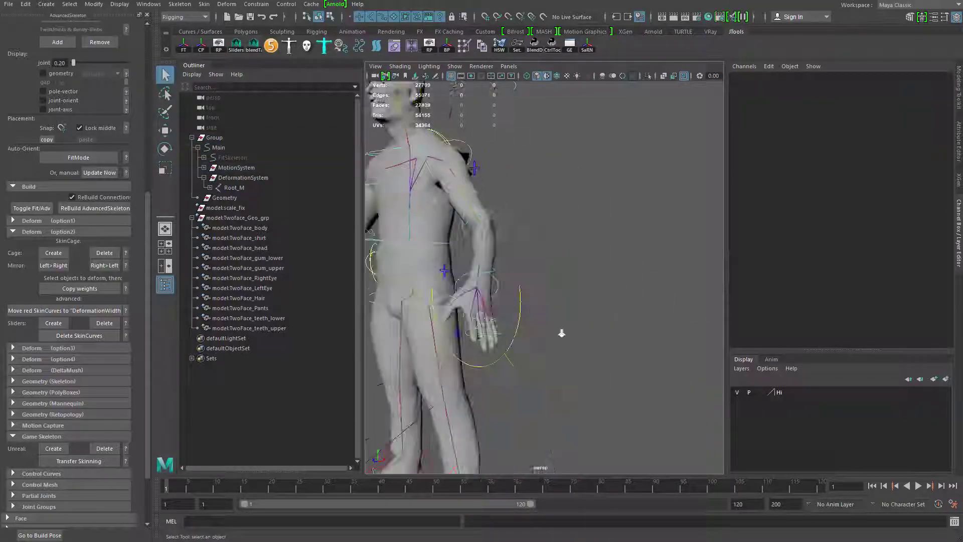
{"action": "left_click_drag", "start_coordinate": [600, 363], "coordinate": [593, 415], "text": "alt"}
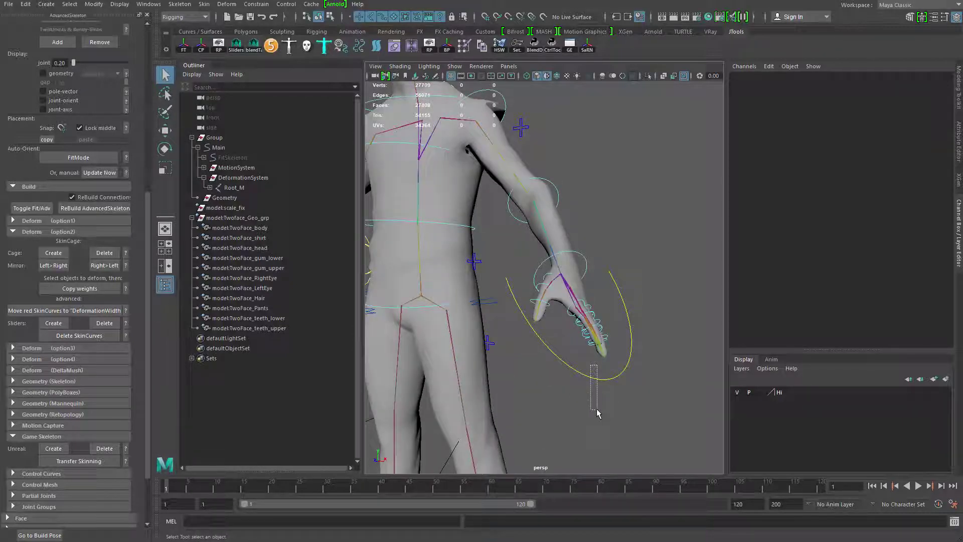
{"action": "left_click_drag", "start_coordinate": [597, 410], "coordinate": [598, 411]}
Examine the left hand and its finger controls, and view the full character.
{"action": "right_click_drag", "start_coordinate": [526, 363], "coordinate": [589, 321], "text": "alt"}
{"action": "middle_click_drag", "start_coordinate": [589, 321], "coordinate": [574, 380], "text": "alt"}
{"action": "left_click_drag", "start_coordinate": [574, 381], "coordinate": [537, 373], "text": "alt"}
{"action": "right_click_drag", "start_coordinate": [537, 373], "coordinate": [484, 368], "text": "alt"}
{"action": "middle_click_drag", "start_coordinate": [484, 369], "coordinate": [527, 273], "text": "alt"}
{"action": "left_click_drag", "start_coordinate": [526, 274], "coordinate": [591, 262], "text": "alt"}
{"action": "right_click_drag", "start_coordinate": [591, 262], "coordinate": [511, 211], "text": "alt"}
{"action": "left_click_drag", "start_coordinate": [511, 210], "coordinate": [411, 159], "text": "alt"}
{"action": "middle_click_drag", "start_coordinate": [410, 160], "coordinate": [446, 192], "text": "alt"}
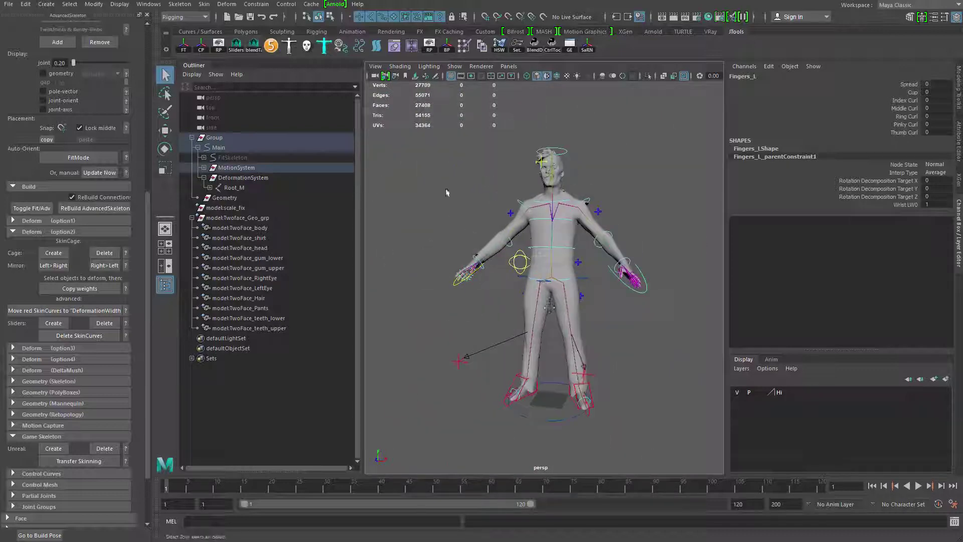
Clear the current selection and select the whole character with all its controls.
{"action": "left_click_drag", "start_coordinate": [703, 476], "coordinate": [701, 474]}
{"action": "left_click_drag", "start_coordinate": [641, 412], "coordinate": [658, 208], "text": "alt"}
{"action": "left_click", "coordinate": [659, 209]}
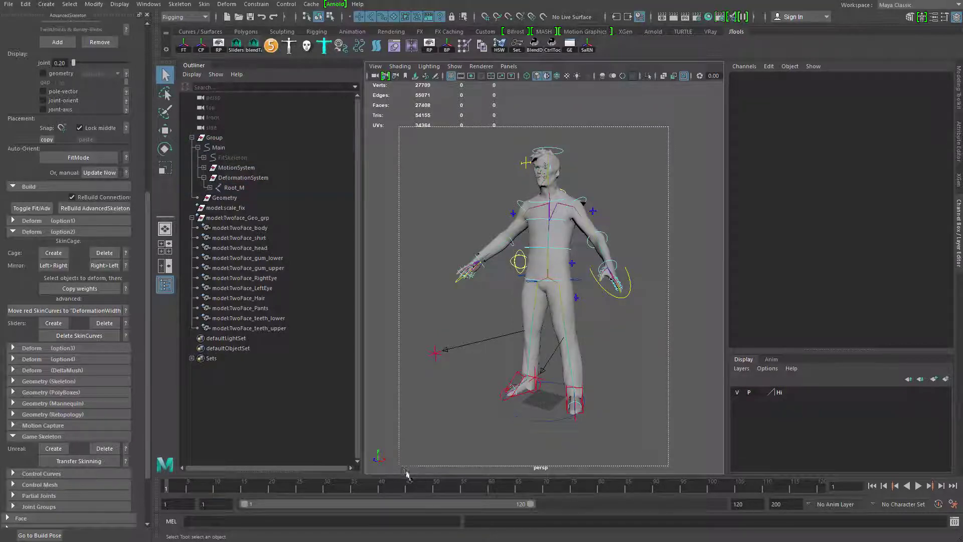